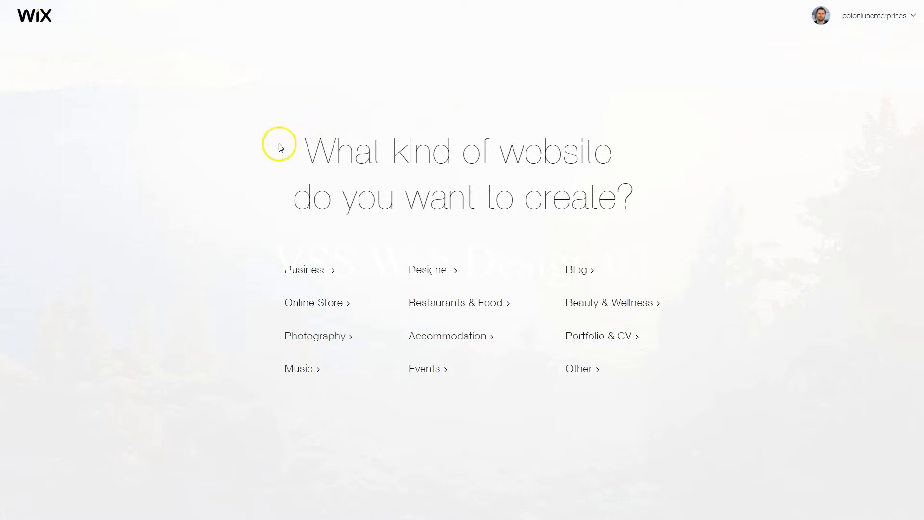
Choose a Business website built from a template and open the Success Coach template for editing
{"action": "left_click", "coordinate": [311, 271]}
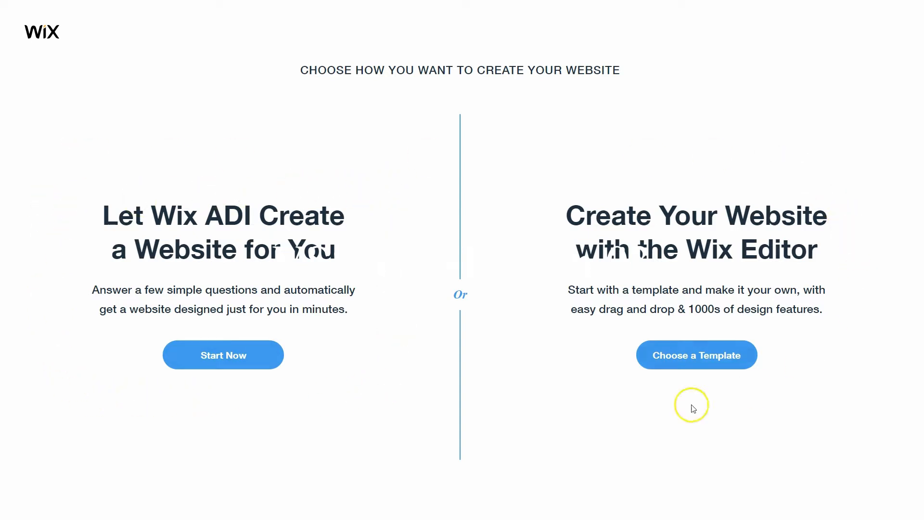
{"action": "left_click", "coordinate": [687, 355]}
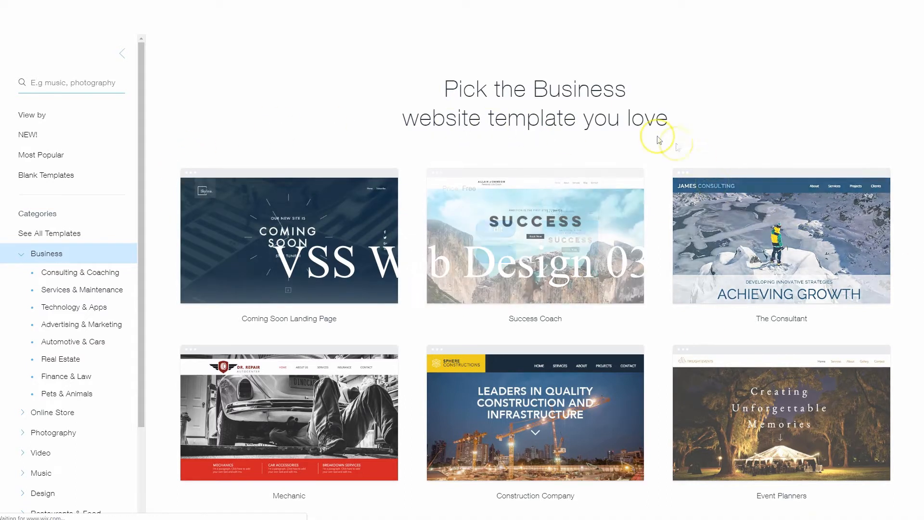
{"action": "mouse_move", "coordinate": [503, 246]}
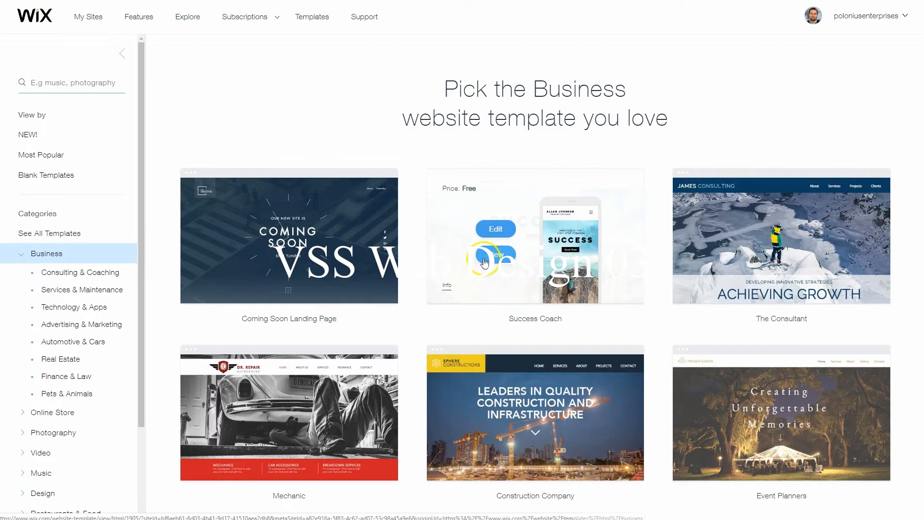
{"action": "mouse_move", "coordinate": [703, 223]}
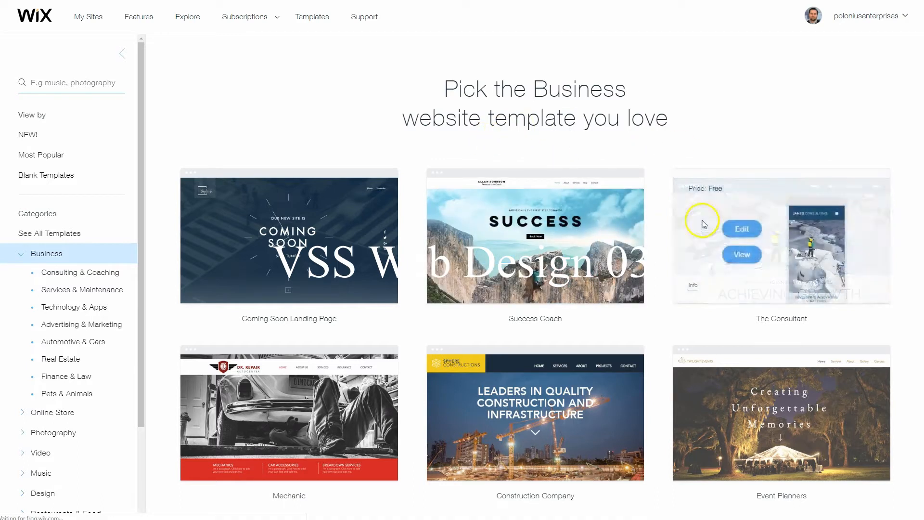
{"action": "mouse_move", "coordinate": [538, 264]}
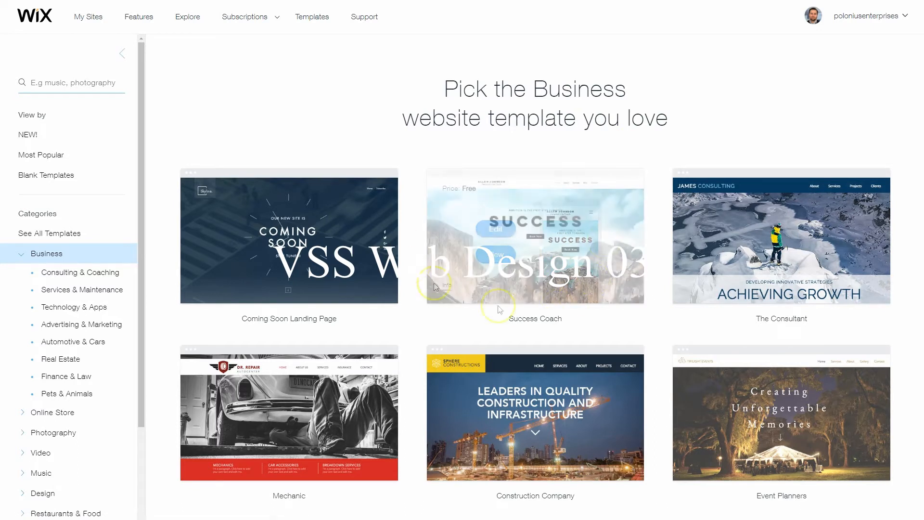
{"action": "left_click", "coordinate": [500, 229]}
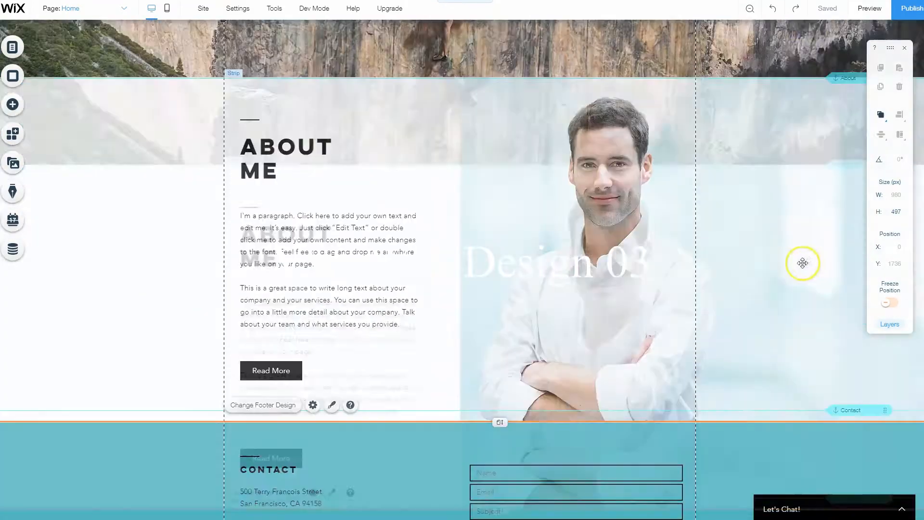
Change the tagline under the name in the page header to "Men's Fitness Coach"
{"action": "scroll", "coordinate": [802, 261], "scroll_direction": "down", "scroll_amount": 3}
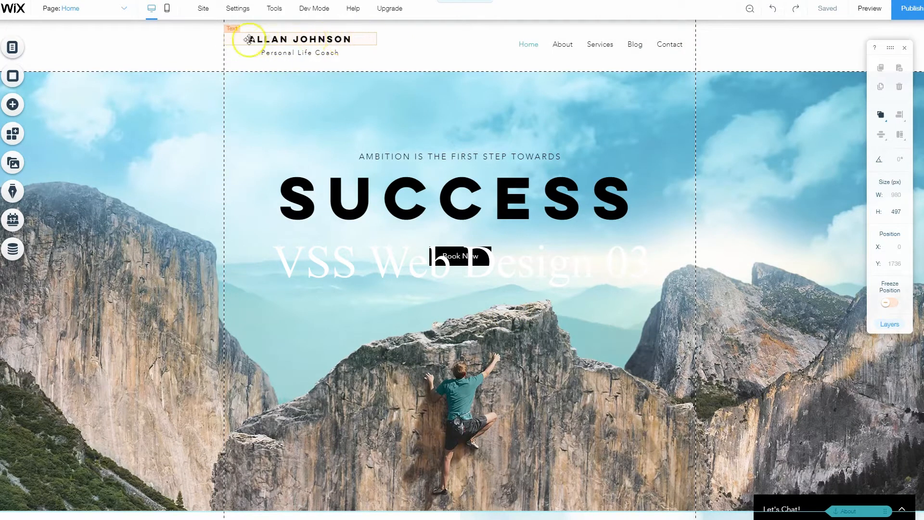
{"action": "left_click", "coordinate": [309, 54]}
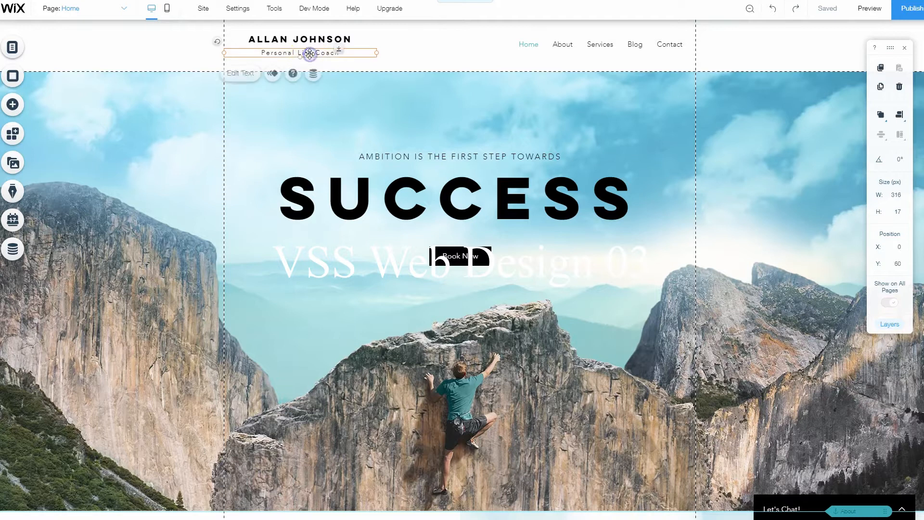
{"action": "left_click", "coordinate": [309, 54]}
{"action": "left_click_drag", "start_coordinate": [311, 53], "coordinate": [254, 53]}
{"action": "key", "text": "BackSpace"}
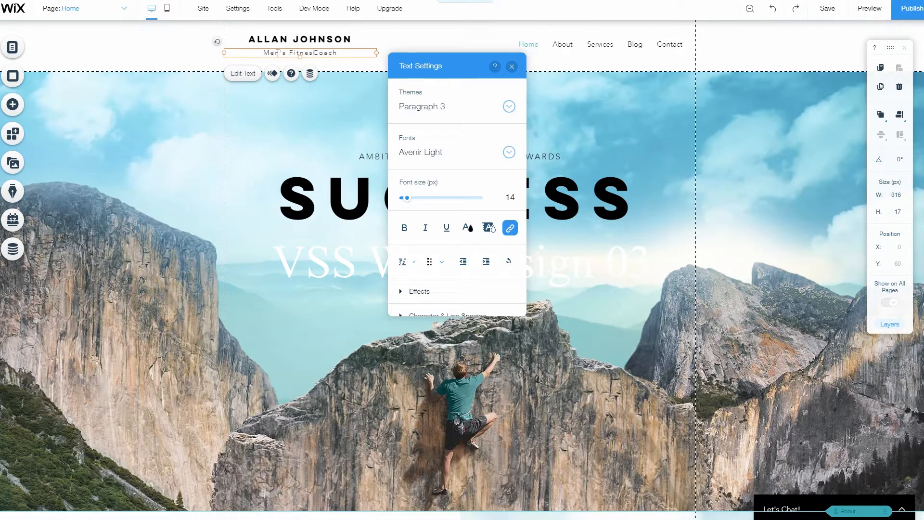
{"action": "left_click", "coordinate": [747, 180]}
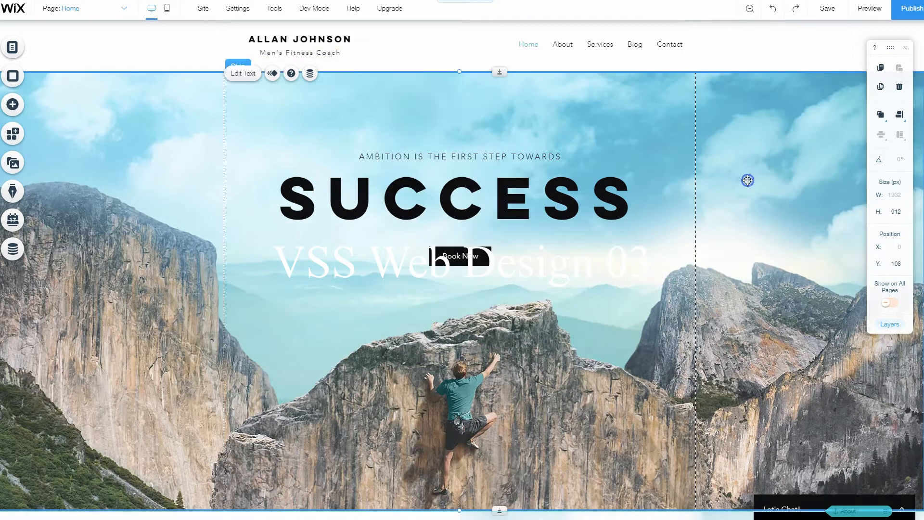
Delete the "Ambition is the first step towards" text and move the Book Now button down to about X 417, Y 804
{"action": "left_click", "coordinate": [448, 161]}
{"action": "key", "text": "Delete"}
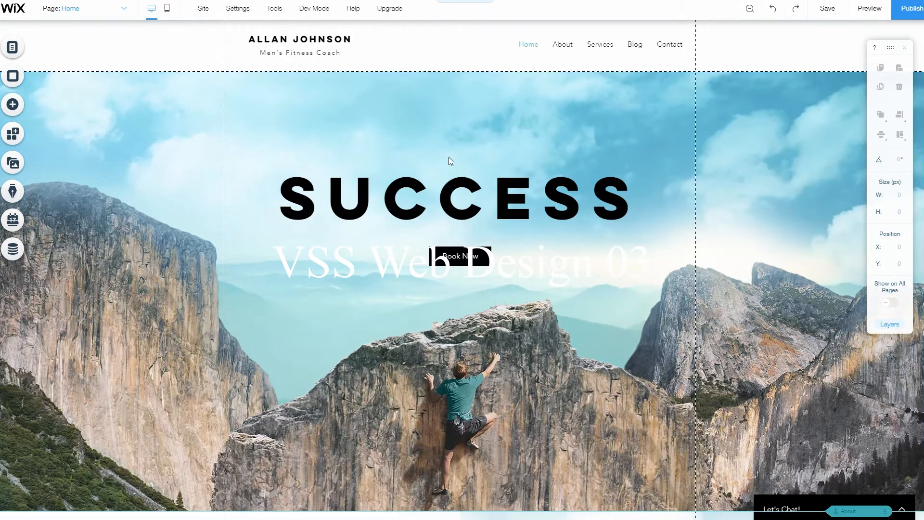
{"action": "left_click", "coordinate": [441, 248]}
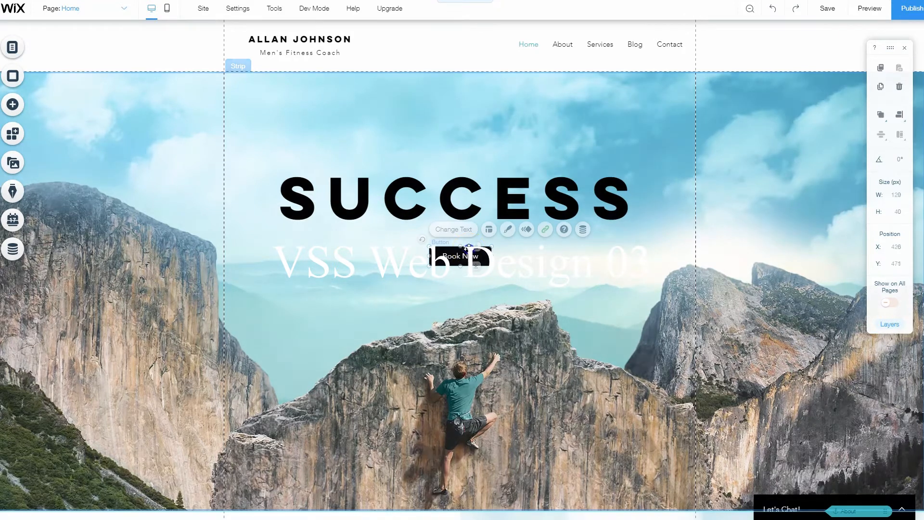
{"action": "left_click_drag", "start_coordinate": [465, 252], "coordinate": [464, 407]}
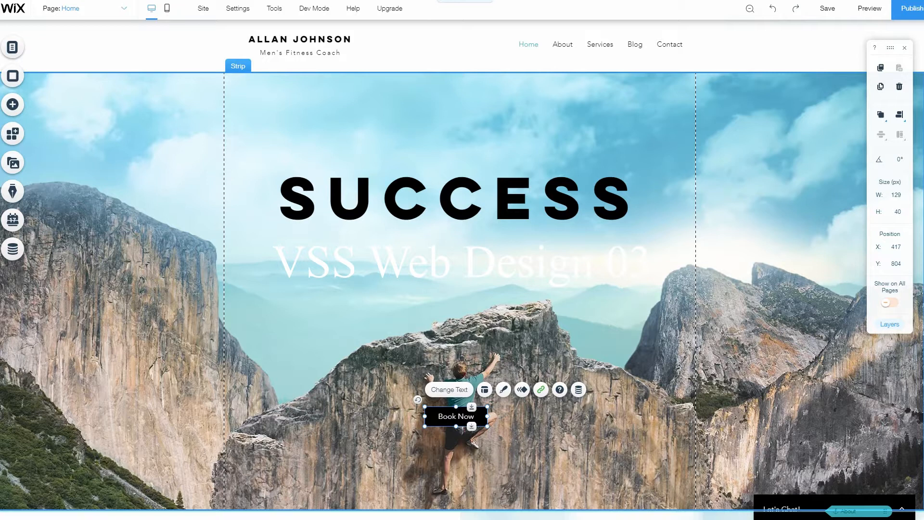
Replace the "SUCCESS" headline with "MEN'S HEALTH COACHING"
{"action": "left_click", "coordinate": [495, 195]}
{"action": "double_click", "coordinate": [495, 194]}
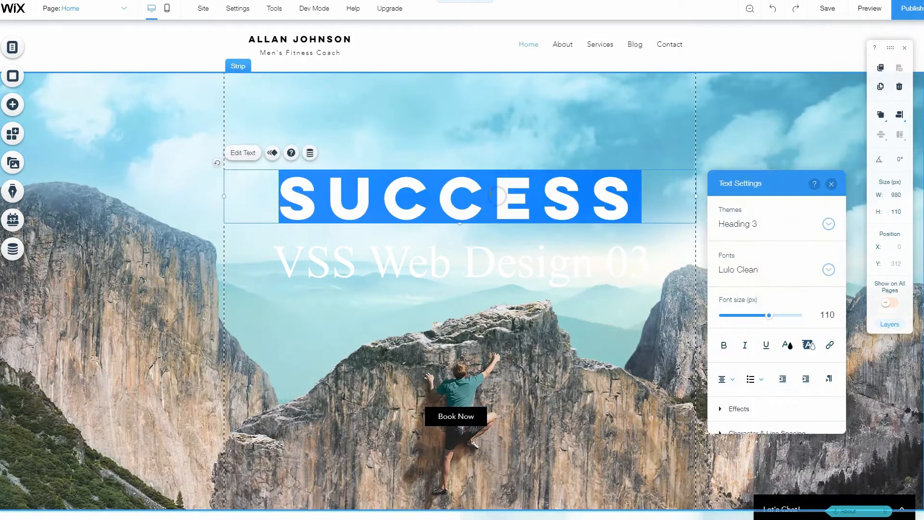
{"action": "type", "text": "MEN'S HEALTH COACHING"}
{"action": "left_click", "coordinate": [522, 130]}
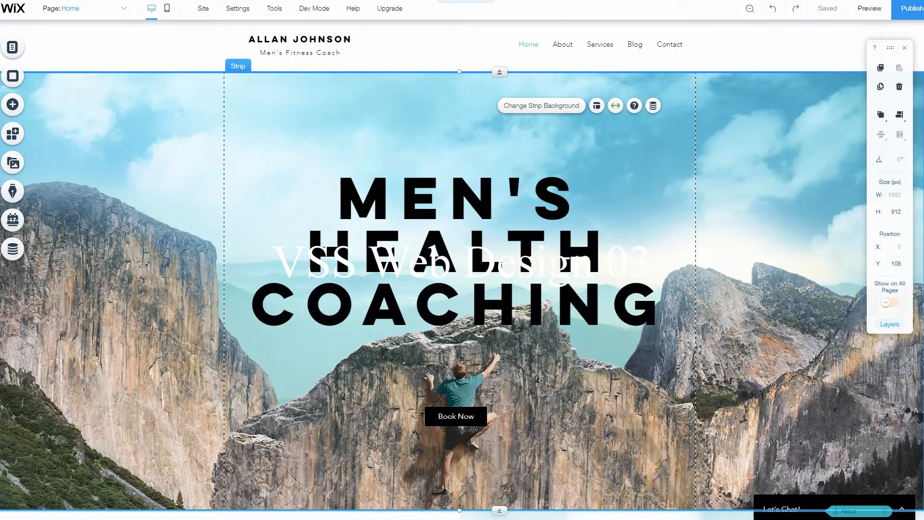
Switch to Adobe Stock and search its images for "fitness man"
{"action": "key", "text": "ctrl+Tab"}
{"action": "left_click", "coordinate": [532, 248]}
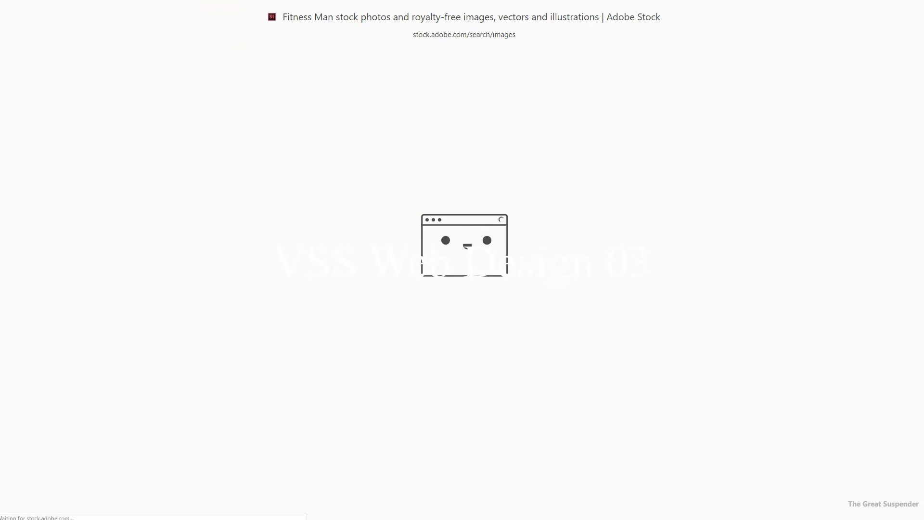
{"action": "key", "text": "ctrl+shift+Tab"}
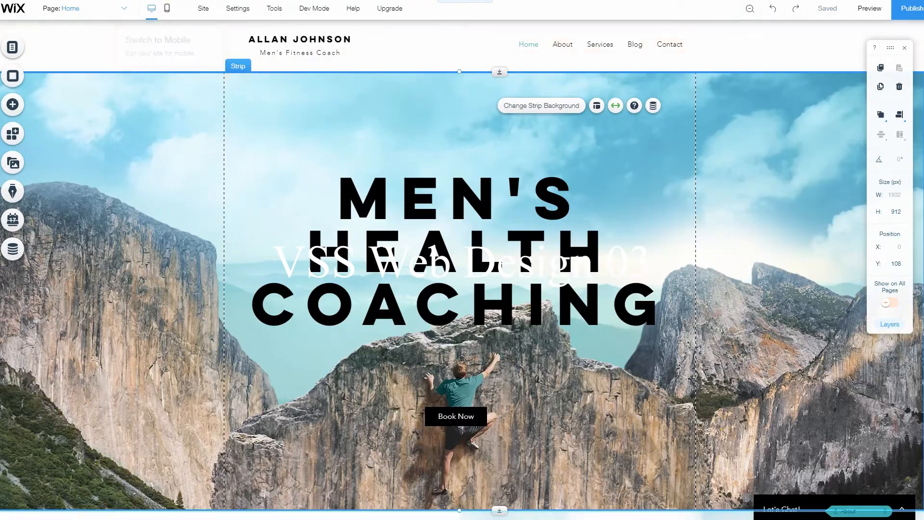
{"action": "key", "text": "ctrl+Tab"}
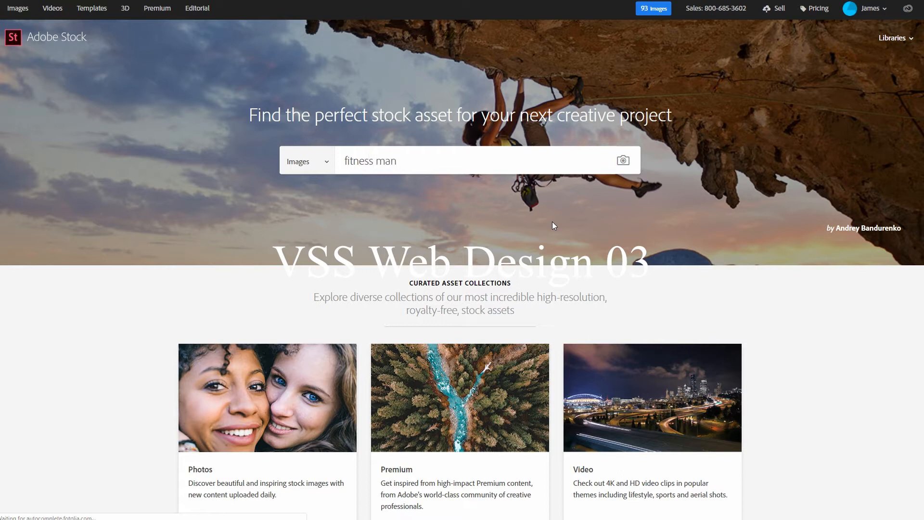
{"action": "key", "text": "Return"}
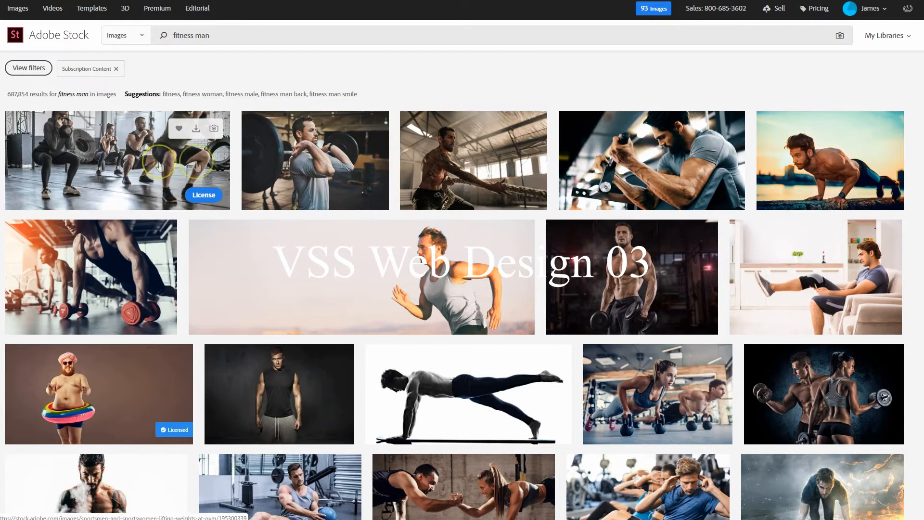
License and download the photo of the man in a grey shirt lifting a barbell
{"action": "left_click", "coordinate": [371, 194]}
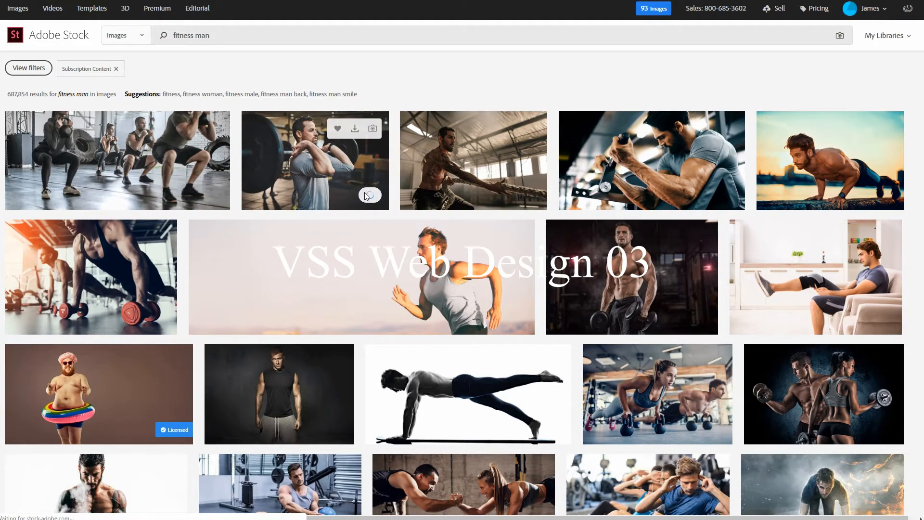
{"action": "left_click", "coordinate": [366, 183]}
{"action": "left_click", "coordinate": [367, 174]}
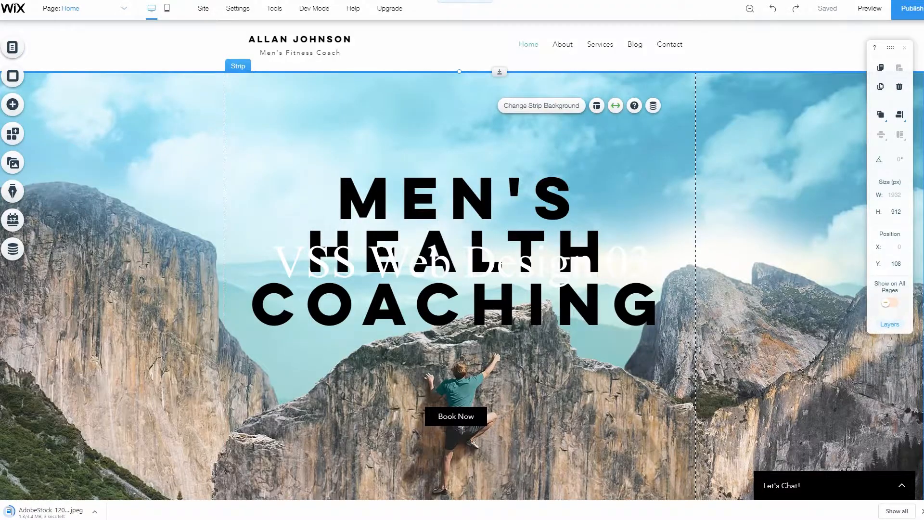
Back in the Wix editor, upload AdobeStock_120713695.jpeg from the computer and set it as the hero strip's background image
{"action": "left_click", "coordinate": [147, 213]}
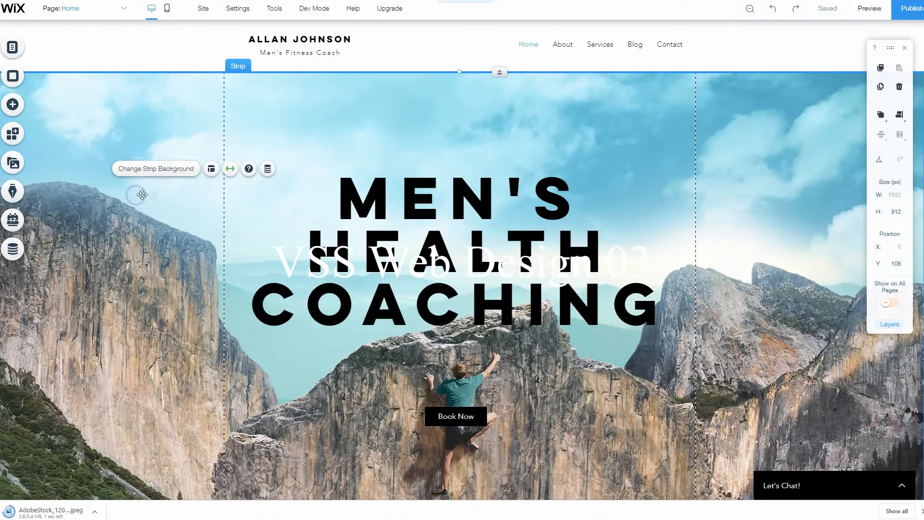
{"action": "left_click", "coordinate": [495, 381]}
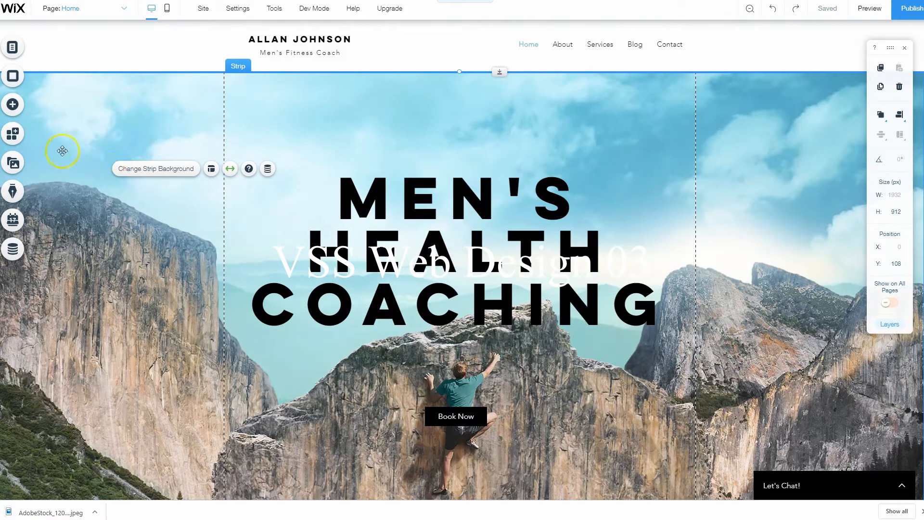
{"action": "left_click", "coordinate": [163, 174]}
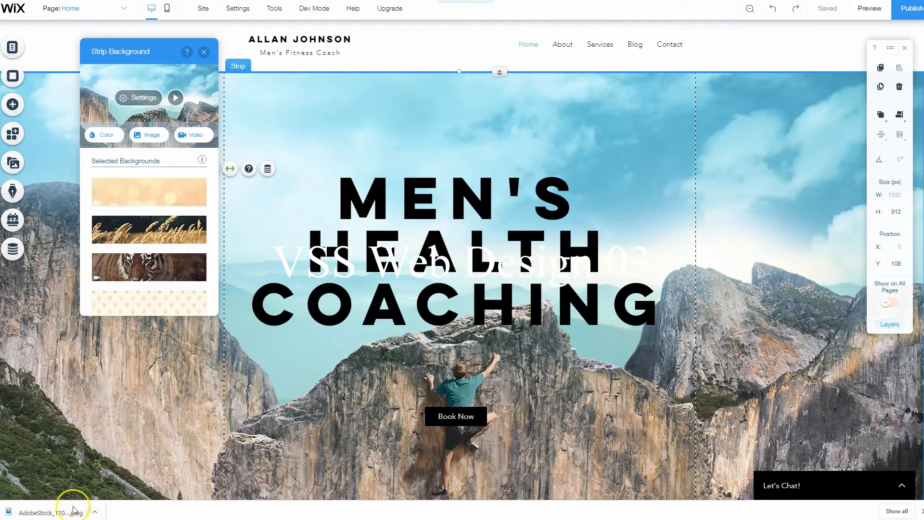
{"action": "left_click", "coordinate": [153, 135]}
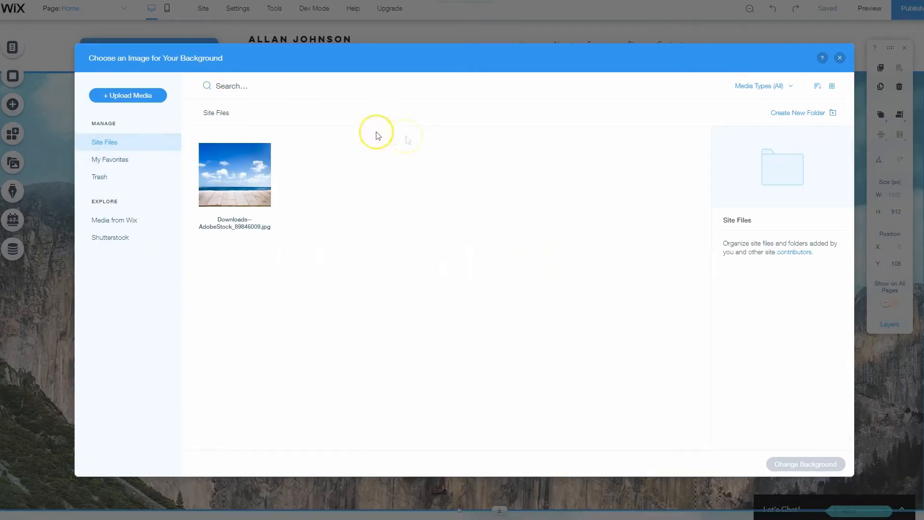
{"action": "left_click", "coordinate": [120, 97]}
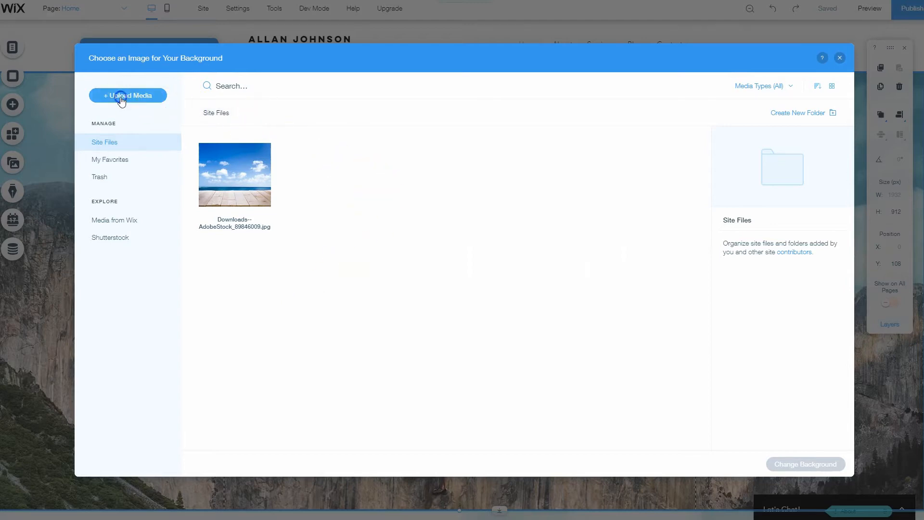
{"action": "left_click", "coordinate": [500, 285]}
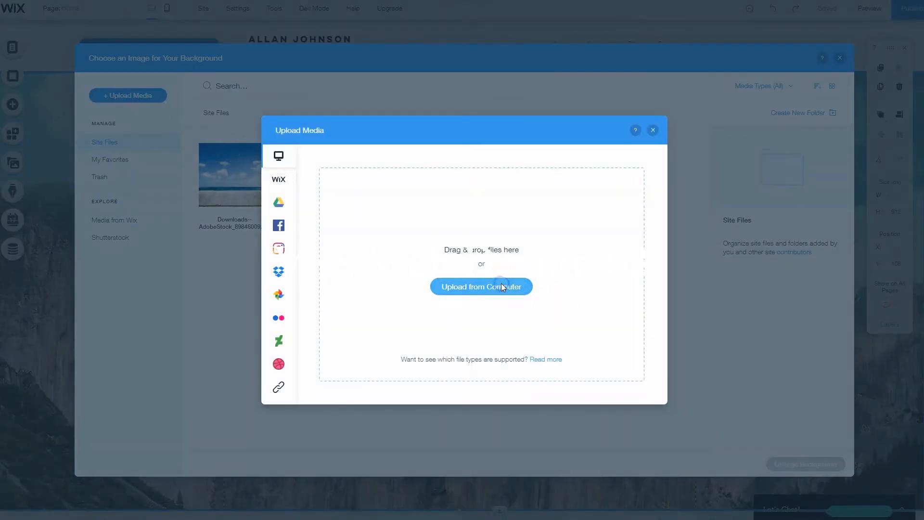
{"action": "double_click", "coordinate": [107, 33]}
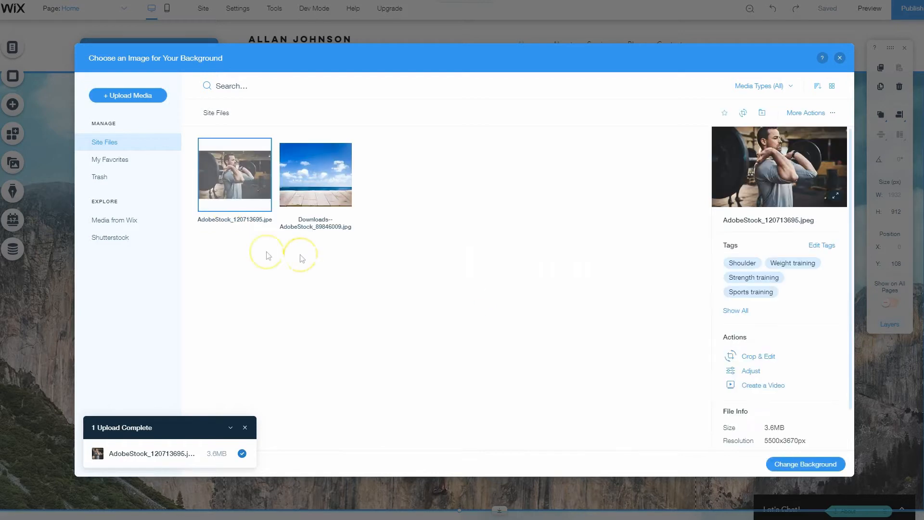
{"action": "left_click", "coordinate": [834, 465]}
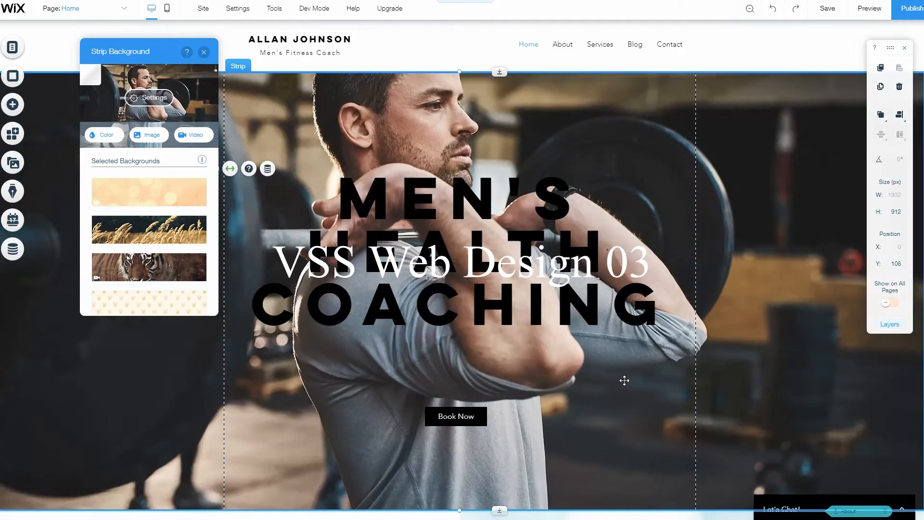
Set the strip background's image opacity to 60% and the white colour behind the image to 100%
{"action": "left_click", "coordinate": [82, 423]}
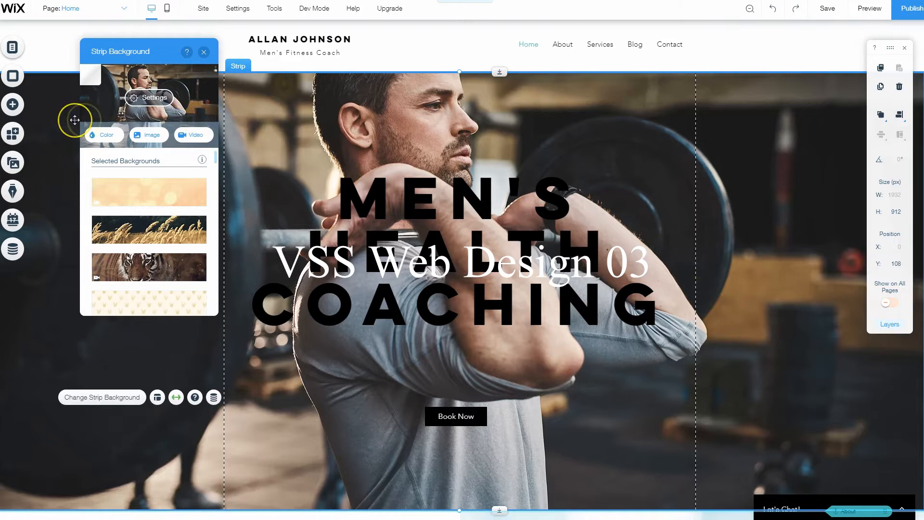
{"action": "left_click", "coordinate": [150, 98]}
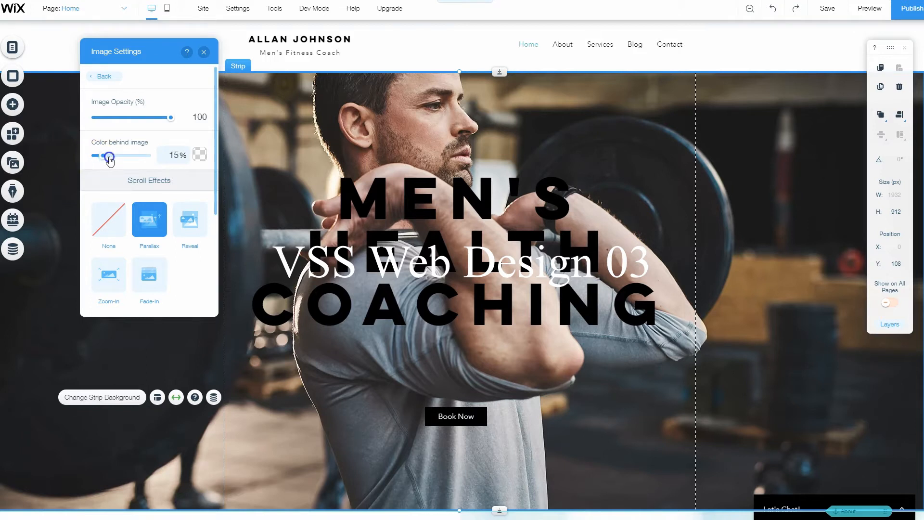
{"action": "left_click", "coordinate": [178, 116]}
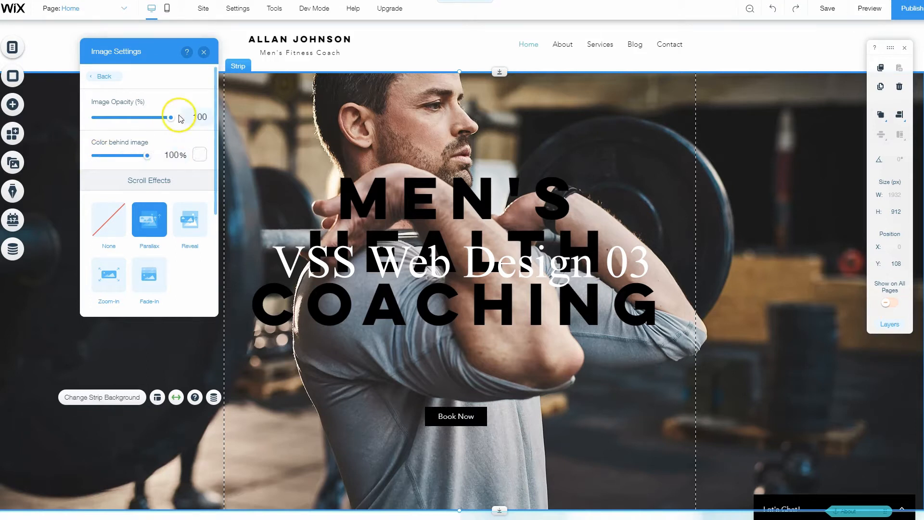
{"action": "left_click_drag", "start_coordinate": [172, 118], "coordinate": [156, 121]}
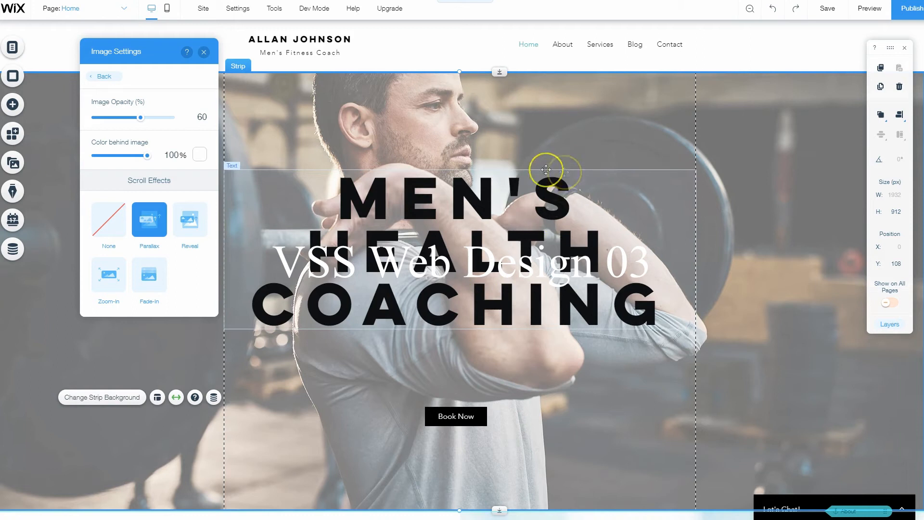
{"action": "left_click", "coordinate": [204, 52]}
Move the headline up slightly and enlarge the Book Now button to about 250 by 78 px, placing it at about X 359, Y 724
{"action": "left_click_drag", "start_coordinate": [525, 203], "coordinate": [525, 181]}
{"action": "left_click_drag", "start_coordinate": [480, 413], "coordinate": [498, 345]}
{"action": "scroll", "coordinate": [570, 429], "scroll_direction": "down", "scroll_amount": 3}
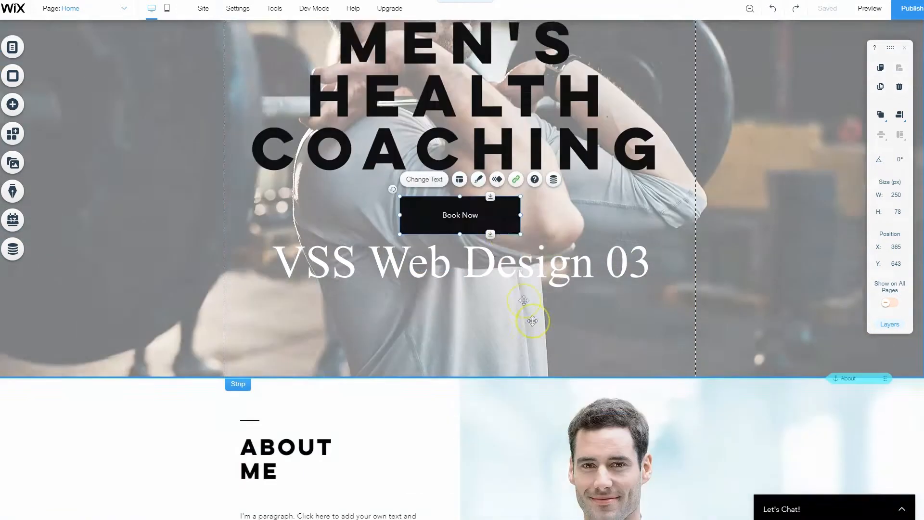
{"action": "left_click_drag", "start_coordinate": [504, 214], "coordinate": [501, 250]}
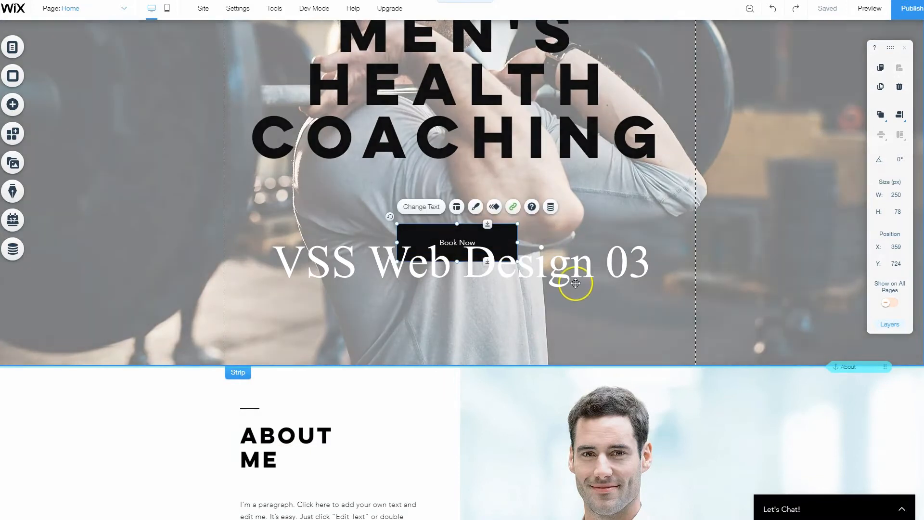
Replace both placeholder paragraphs under About Me with the trainer's bio beginning "I have a passion for serving my clients"
{"action": "scroll", "coordinate": [648, 241], "scroll_direction": "down", "scroll_amount": 3}
{"action": "scroll", "coordinate": [595, 222], "scroll_direction": "down", "scroll_amount": 3}
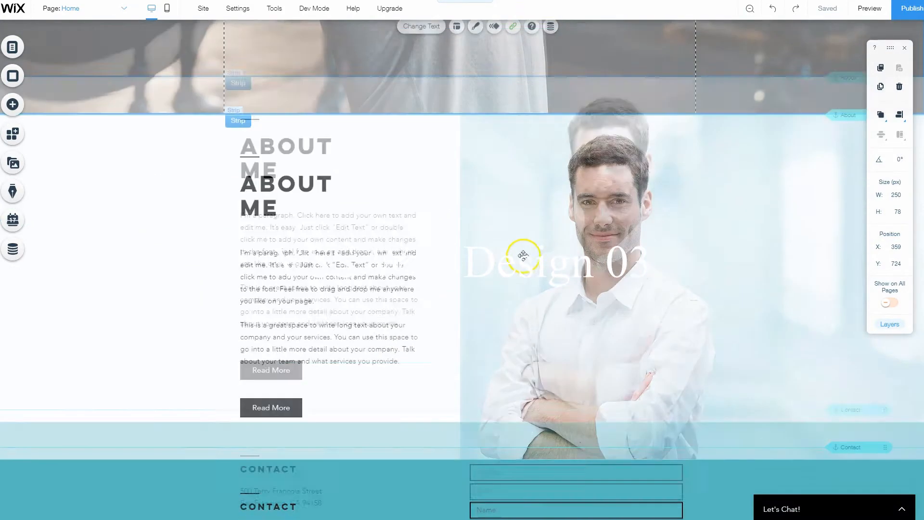
{"action": "scroll", "coordinate": [488, 249], "scroll_direction": "up", "scroll_amount": 1}
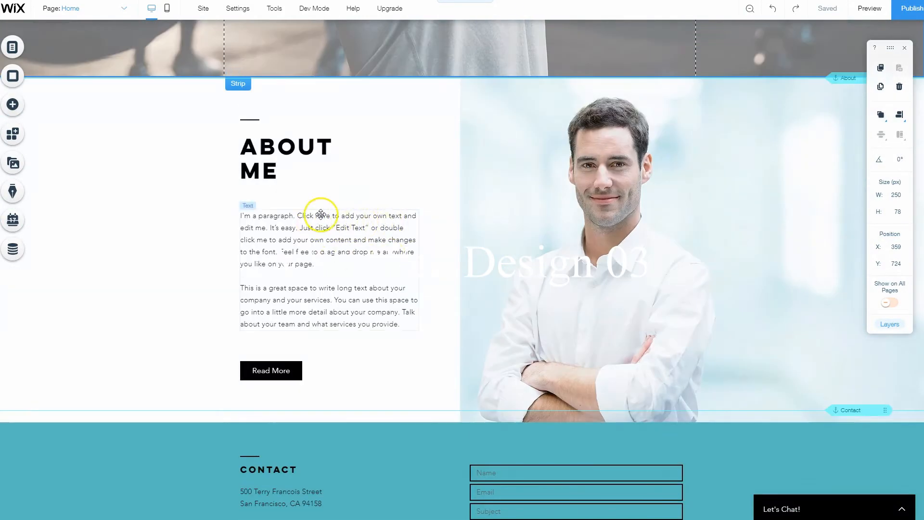
{"action": "scroll", "coordinate": [332, 294], "scroll_direction": "up", "scroll_amount": 2}
{"action": "scroll", "coordinate": [332, 294], "scroll_direction": "down", "scroll_amount": 2}
{"action": "left_click", "coordinate": [560, 211]}
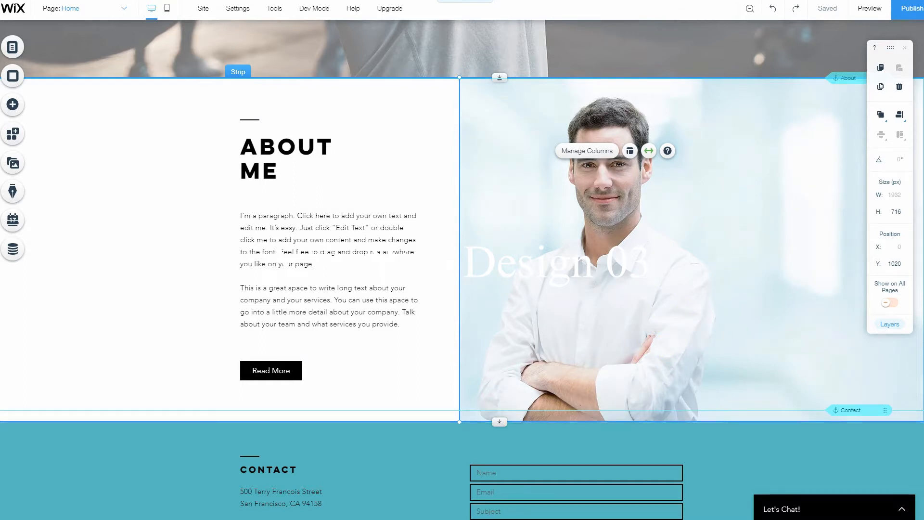
{"action": "triple_click", "coordinate": [308, 258]}
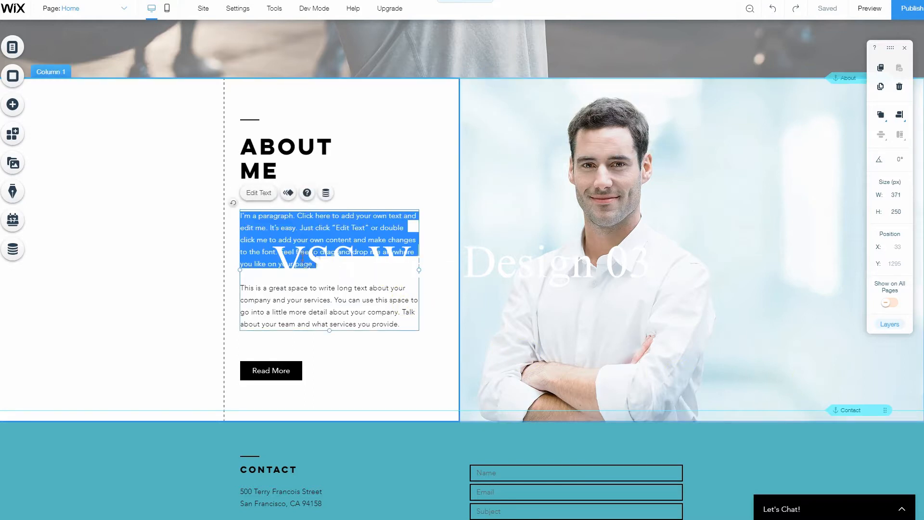
{"action": "left_click_drag", "start_coordinate": [400, 324], "coordinate": [223, 215]}
{"action": "type", "text": "I have a passion for serving my clients and meeting them exactly where they are in regards to their health and fitness level. My general fitness clients range from 30-years-old up to 70-years-old. I aim to make fitness and health something that is enjoyable and gets my clients results. I offer an in-home personal training service. I come to your home or office and we can make a gym out of any space. Equipment and nutritional guides are provided!"}
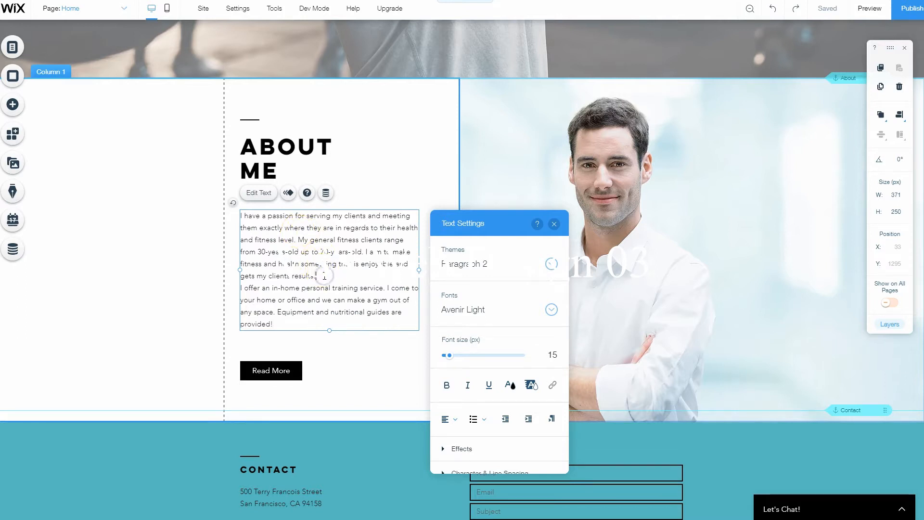
Insert a blank line before "I offer an in-home personal training service" and finish editing the About Me text
{"action": "key", "text": "Return"}
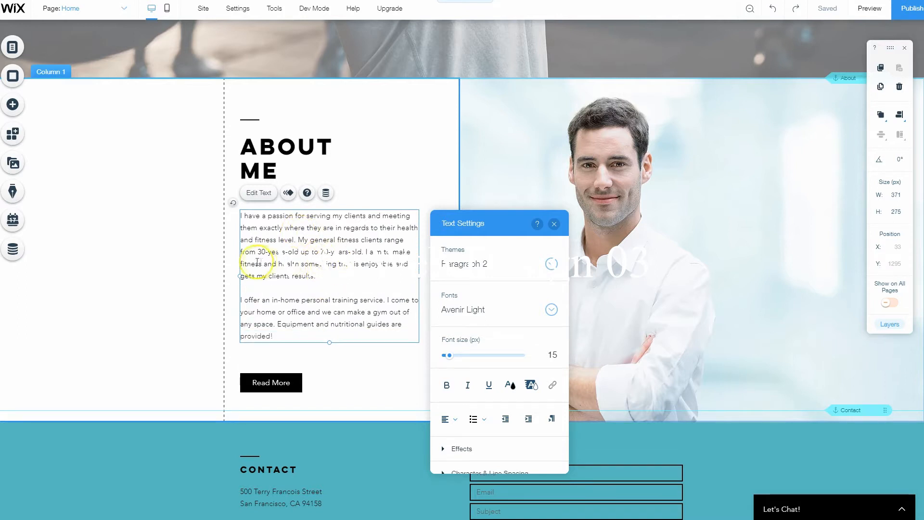
{"action": "left_click", "coordinate": [192, 251]}
{"action": "left_click", "coordinate": [115, 331]}
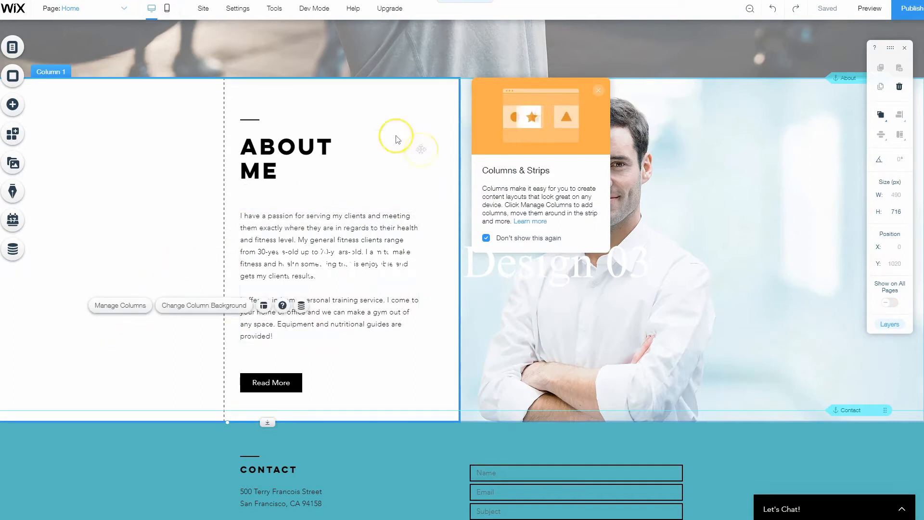
{"action": "left_click", "coordinate": [598, 90]}
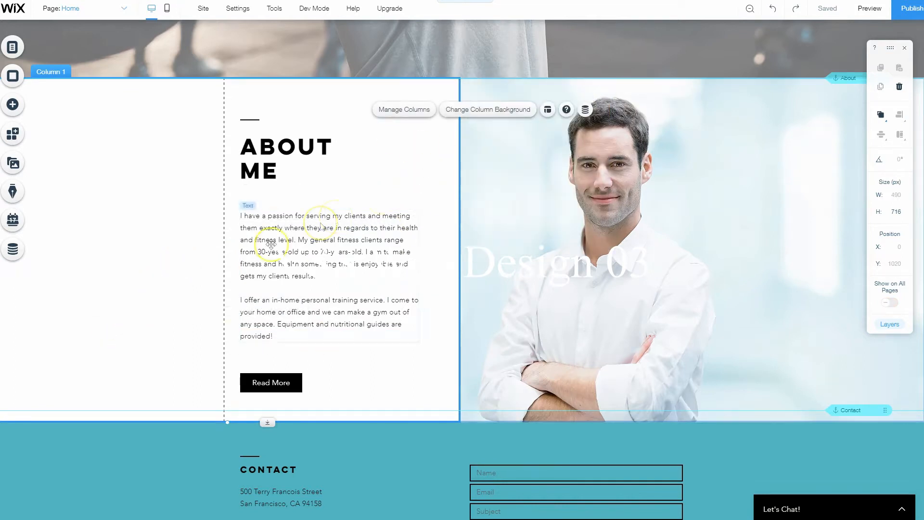
Move the footer down to about Y 2419, opening a gap below the About Me strip
{"action": "scroll", "coordinate": [215, 227], "scroll_direction": "down", "scroll_amount": 2}
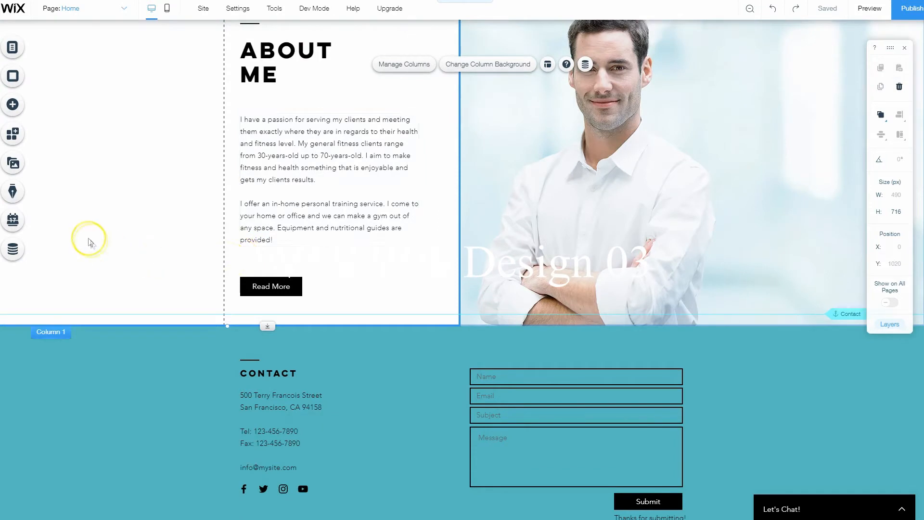
{"action": "scroll", "coordinate": [449, 286], "scroll_direction": "up", "scroll_amount": 2}
{"action": "scroll", "coordinate": [347, 242], "scroll_direction": "down", "scroll_amount": 3}
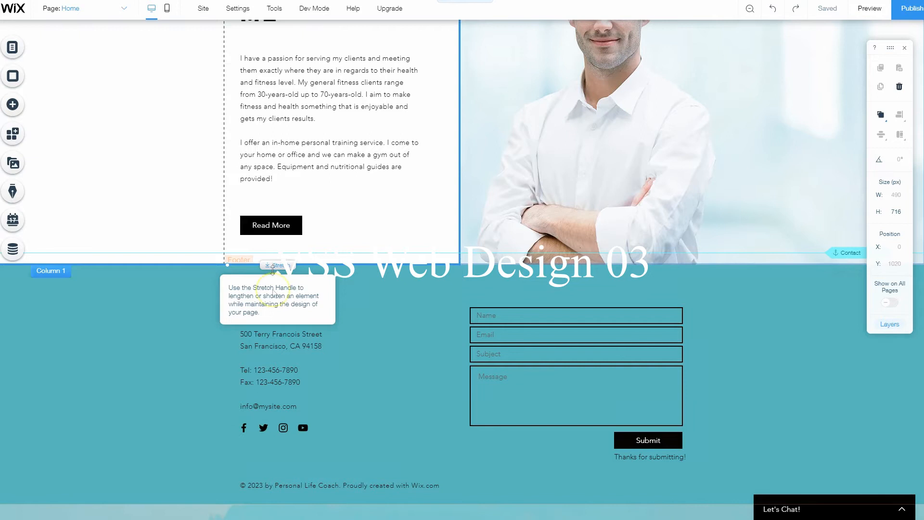
{"action": "scroll", "coordinate": [270, 303], "scroll_direction": "up", "scroll_amount": 1}
{"action": "scroll", "coordinate": [279, 245], "scroll_direction": "up", "scroll_amount": 2}
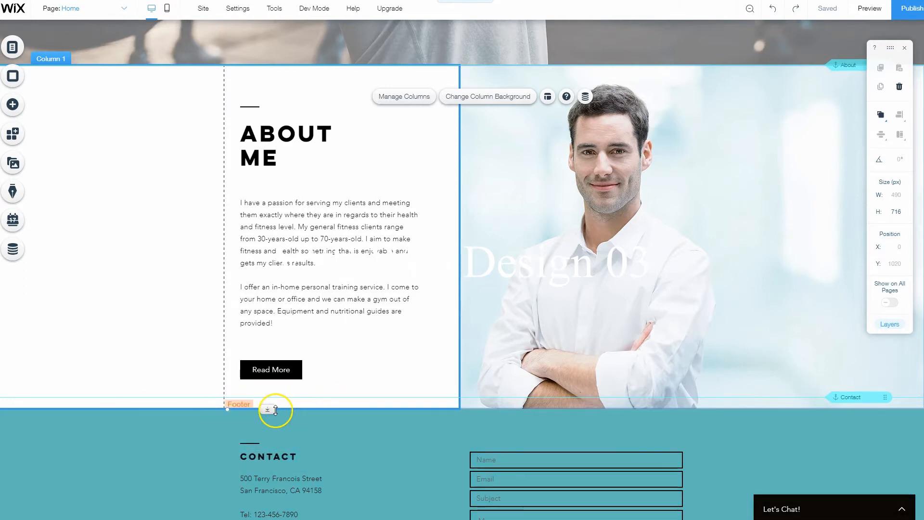
{"action": "left_click", "coordinate": [461, 425]}
{"action": "scroll", "coordinate": [459, 420], "scroll_direction": "down", "scroll_amount": 3}
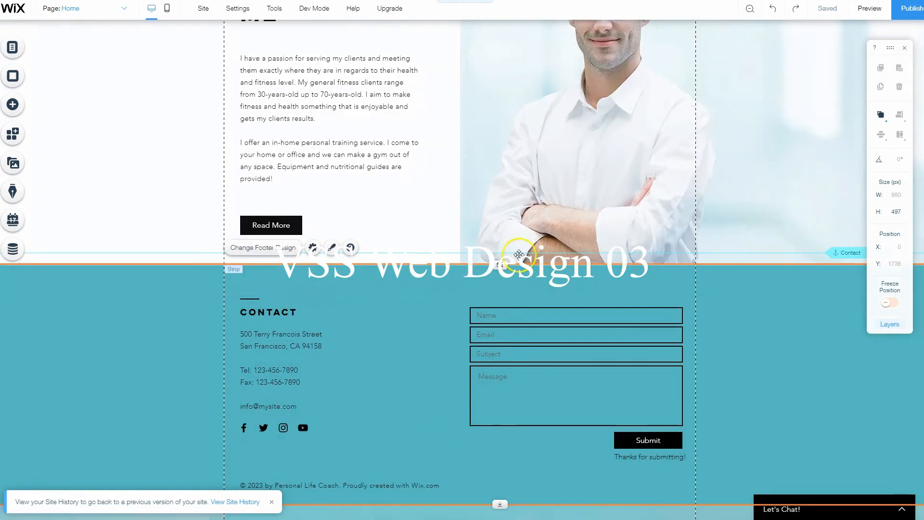
{"action": "left_click_drag", "start_coordinate": [503, 288], "coordinate": [554, 485]}
{"action": "scroll", "coordinate": [553, 460], "scroll_direction": "down", "scroll_amount": 3}
{"action": "scroll", "coordinate": [552, 460], "scroll_direction": "down", "scroll_amount": 2}
{"action": "left_click_drag", "start_coordinate": [495, 268], "coordinate": [499, 355]}
Add the ready-made "About Us" strip with the dark desk photo between the About Me section and the footer
{"action": "scroll", "coordinate": [489, 396], "scroll_direction": "up", "scroll_amount": 4}
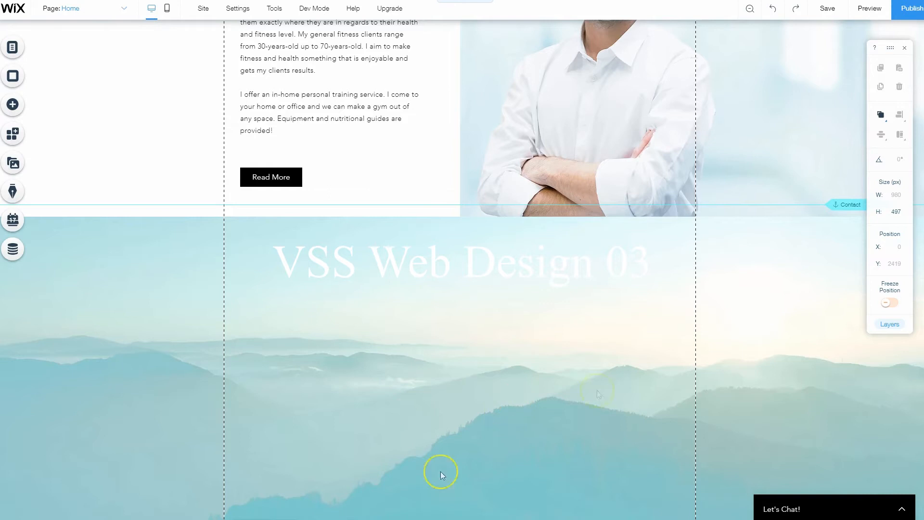
{"action": "scroll", "coordinate": [293, 406], "scroll_direction": "up", "scroll_amount": 2}
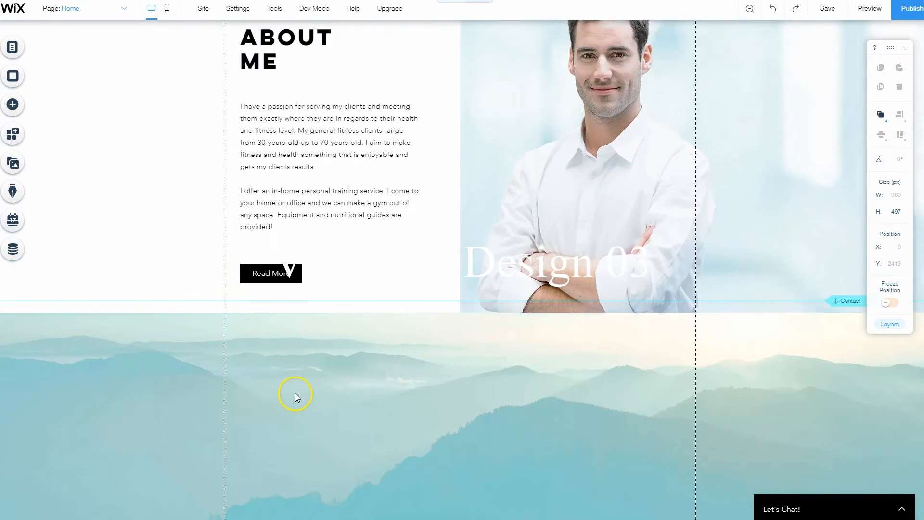
{"action": "scroll", "coordinate": [296, 394], "scroll_direction": "down", "scroll_amount": 1}
{"action": "scroll", "coordinate": [139, 332], "scroll_direction": "up", "scroll_amount": 2}
{"action": "scroll", "coordinate": [72, 202], "scroll_direction": "down", "scroll_amount": 2}
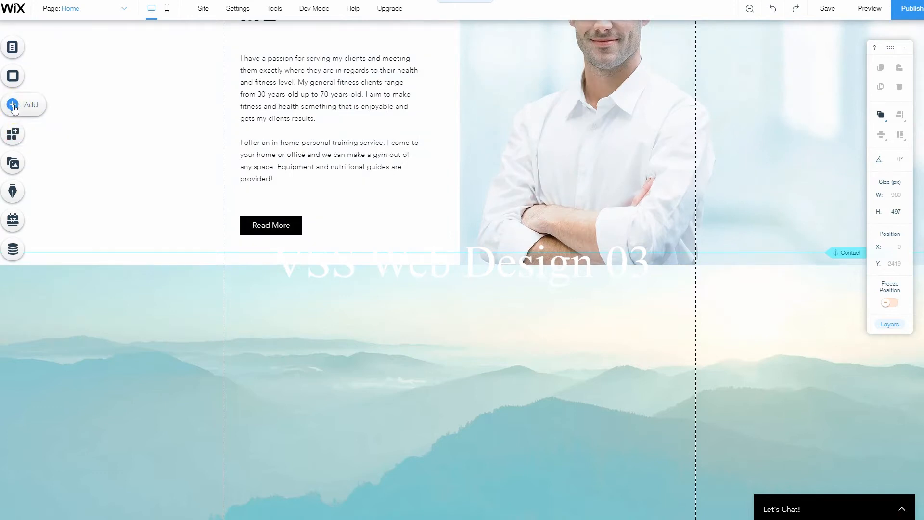
{"action": "left_click", "coordinate": [13, 105]}
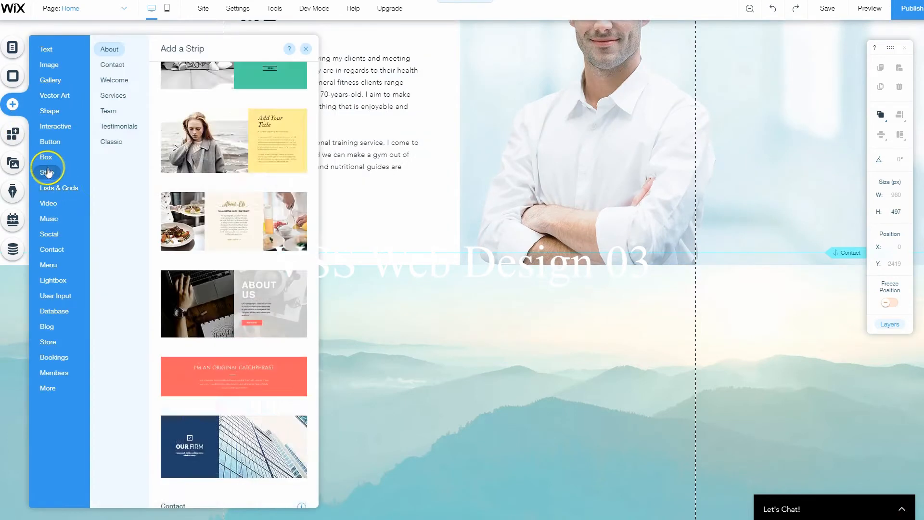
{"action": "left_click", "coordinate": [242, 189]}
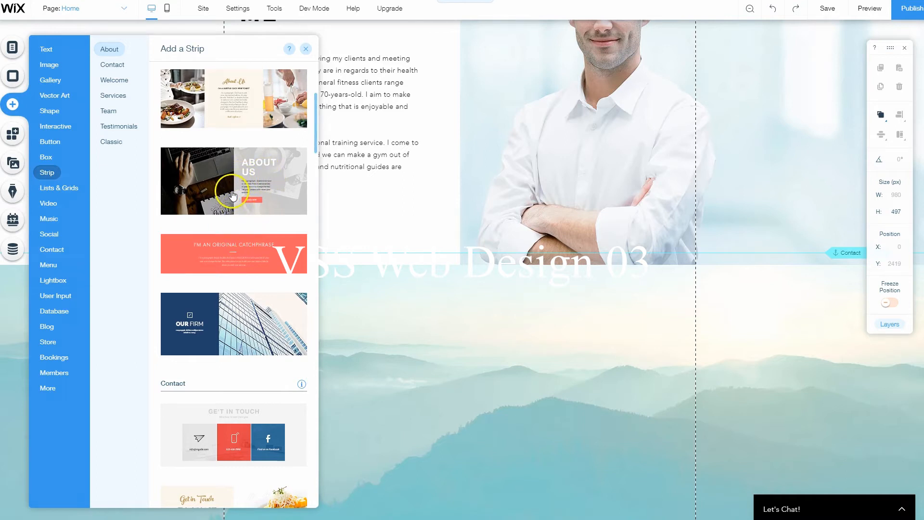
{"action": "left_click", "coordinate": [232, 195]}
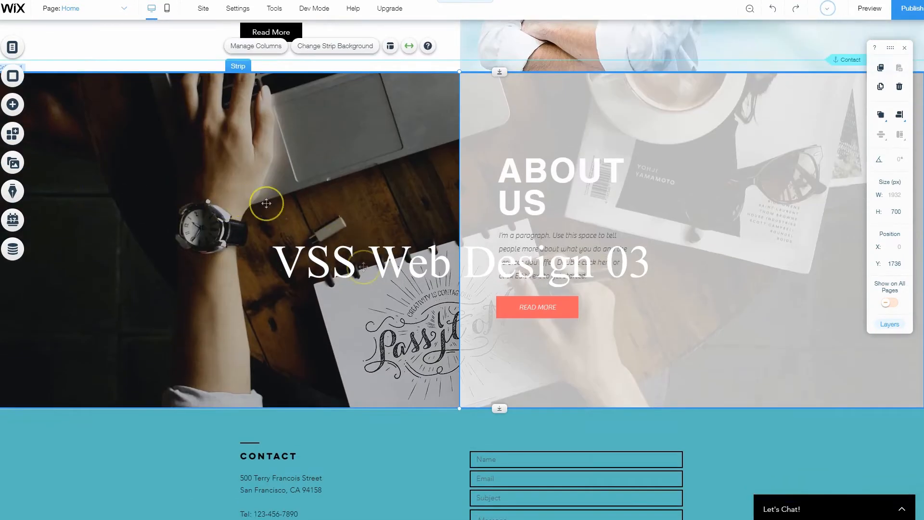
{"action": "scroll", "coordinate": [328, 308], "scroll_direction": "up", "scroll_amount": 2}
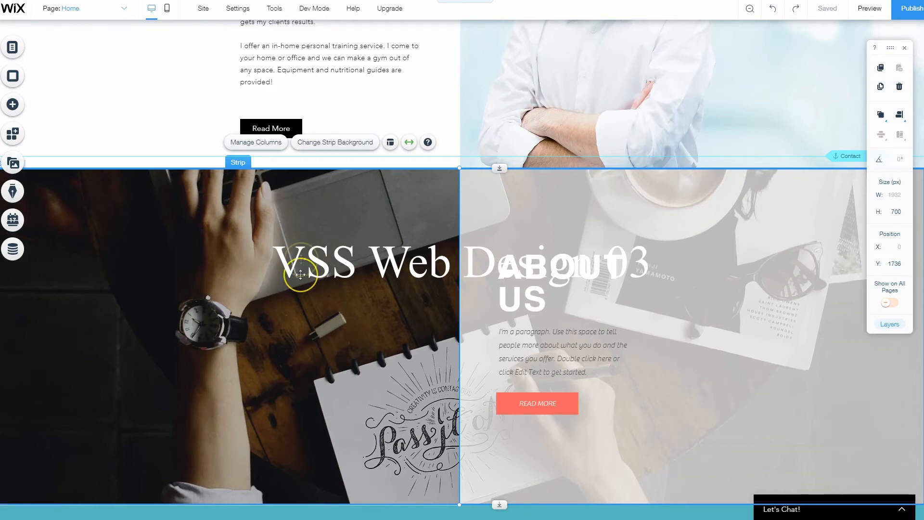
Switch to Adobe Stock and license the close-up photo of a weightlifter clapping hands before a barbell from the "fitness man" results
{"action": "left_click", "coordinate": [96, 0]}
{"action": "left_click", "coordinate": [540, 395]}
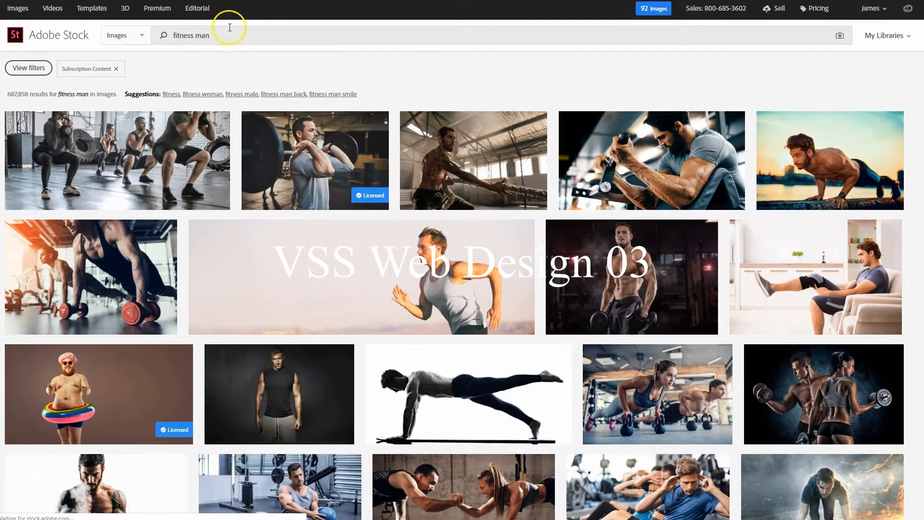
{"action": "left_click_drag", "start_coordinate": [224, 32], "coordinate": [110, 36]}
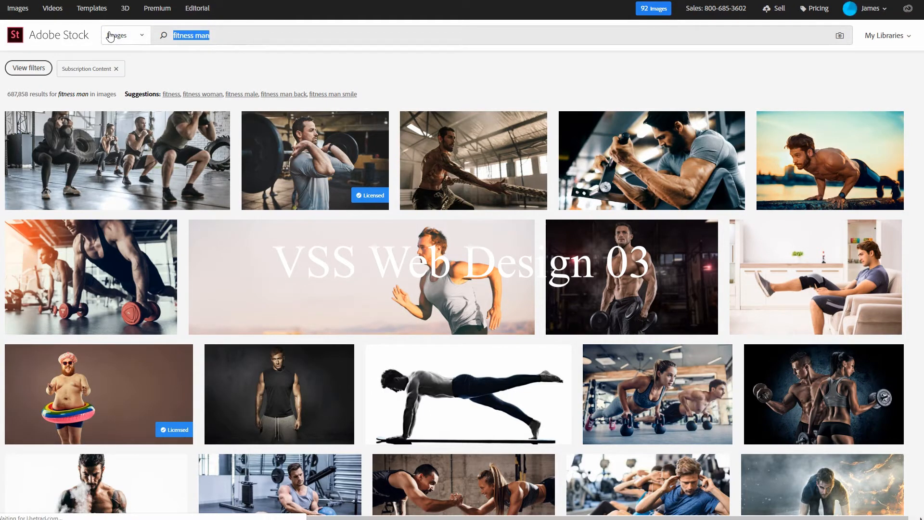
{"action": "scroll", "coordinate": [521, 392], "scroll_direction": "down", "scroll_amount": 8}
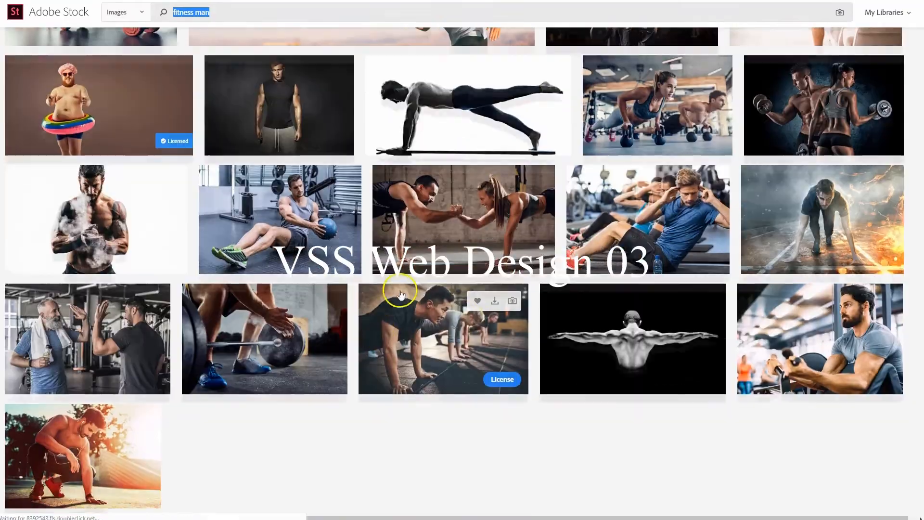
{"action": "scroll", "coordinate": [548, 373], "scroll_direction": "up", "scroll_amount": 4}
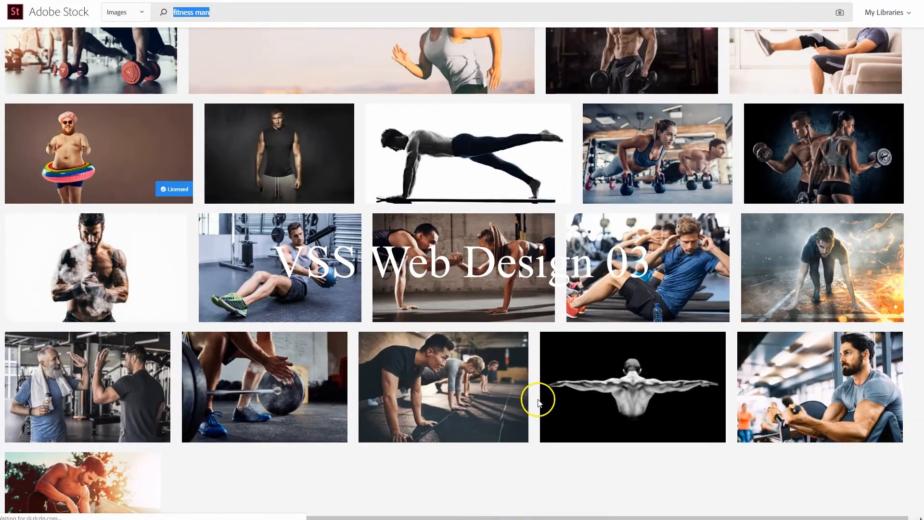
{"action": "scroll", "coordinate": [497, 398], "scroll_direction": "down", "scroll_amount": 2}
{"action": "scroll", "coordinate": [497, 399], "scroll_direction": "down", "scroll_amount": 1}
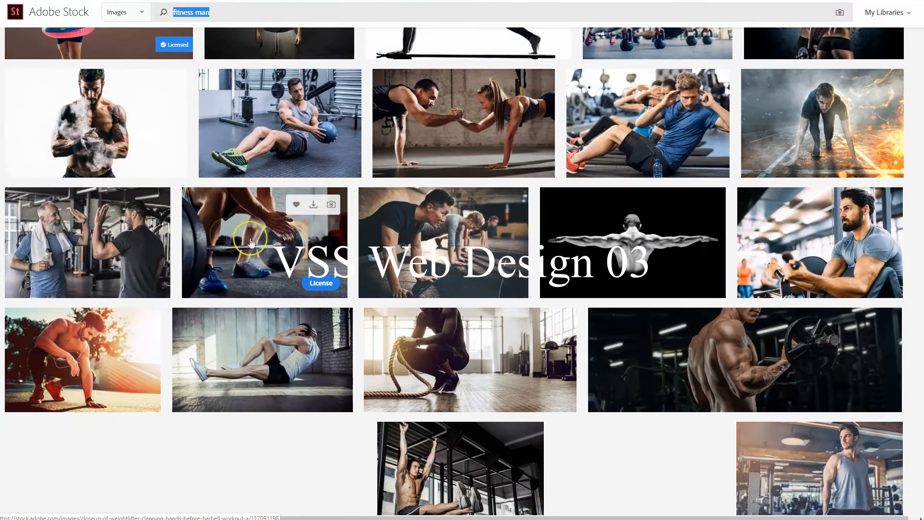
{"action": "left_click", "coordinate": [322, 282]}
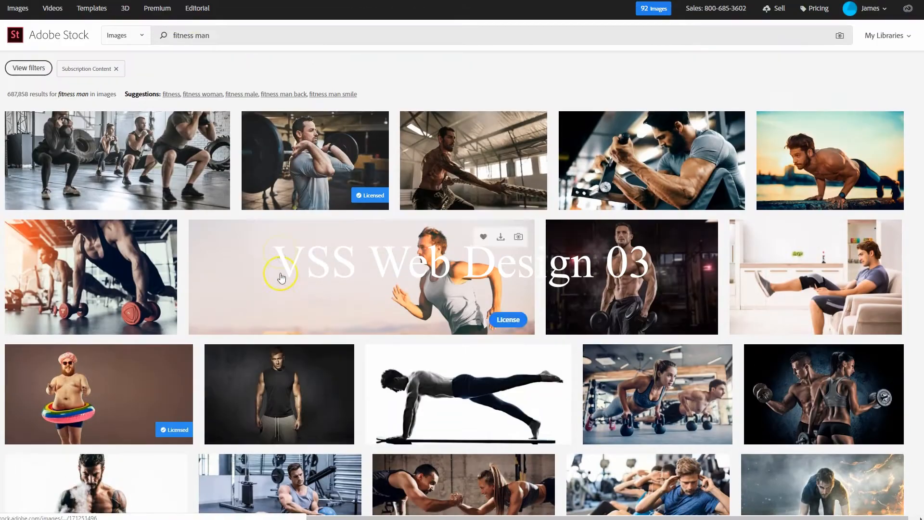
Search Adobe Stock images for "healthy food"
{"action": "left_click", "coordinate": [201, 34]}
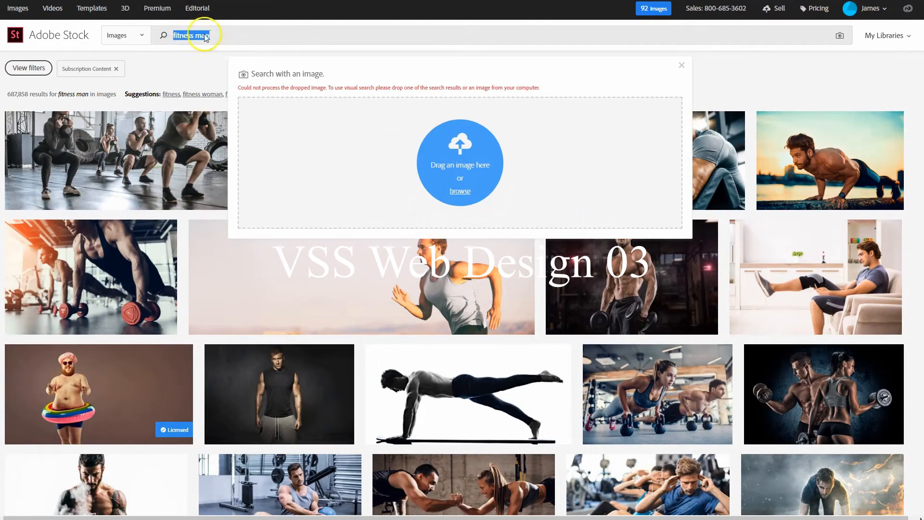
{"action": "double_click", "coordinate": [219, 34]}
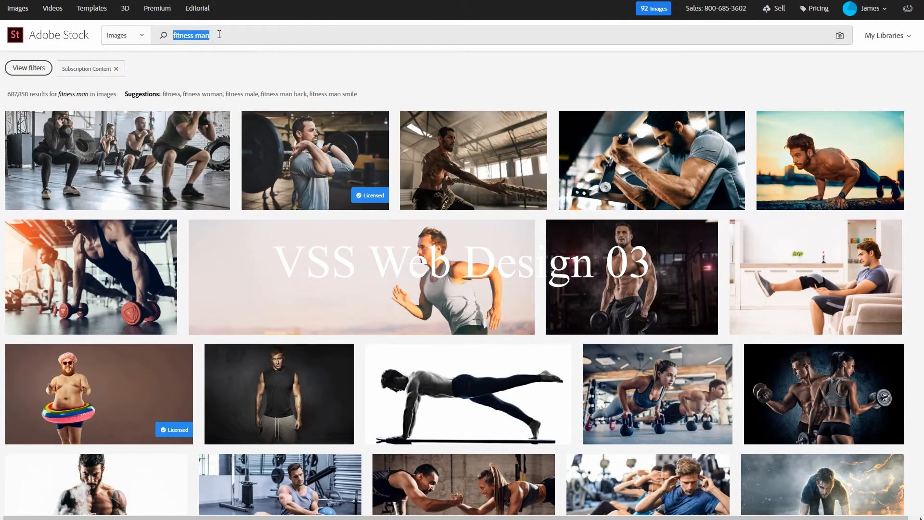
{"action": "type", "text": "healthy food"}
{"action": "key", "text": "Return"}
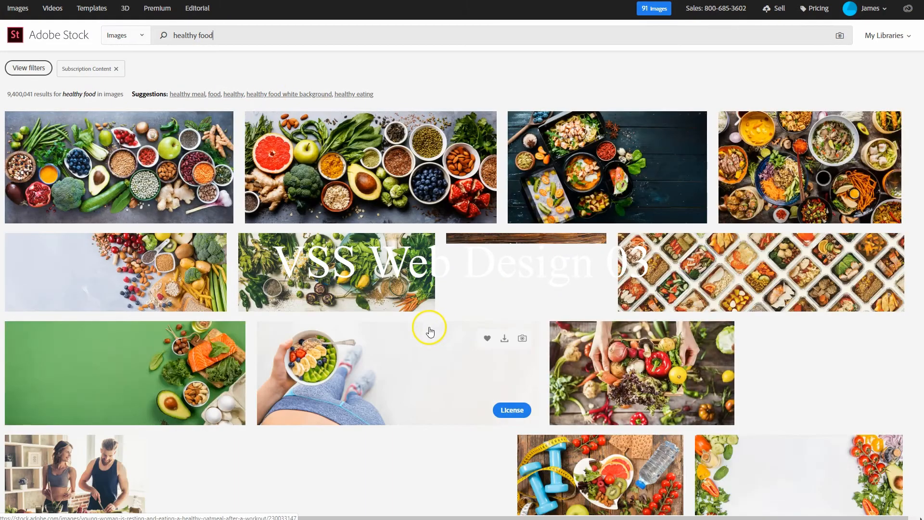
Browse the healthy food results and license the first photo of vegetables, fruit and seeds on a dark surface
{"action": "scroll", "coordinate": [431, 327], "scroll_direction": "down", "scroll_amount": 5}
{"action": "scroll", "coordinate": [435, 329], "scroll_direction": "down", "scroll_amount": 4}
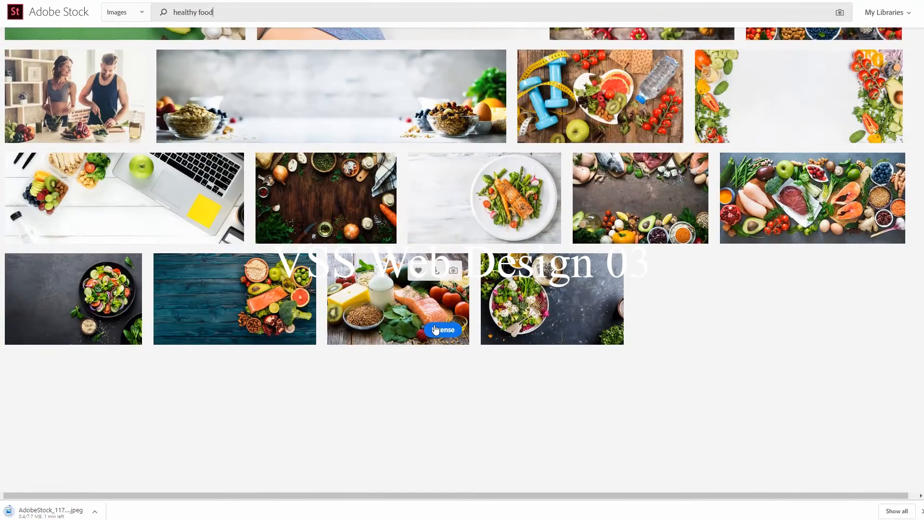
{"action": "scroll", "coordinate": [436, 328], "scroll_direction": "down", "scroll_amount": 4}
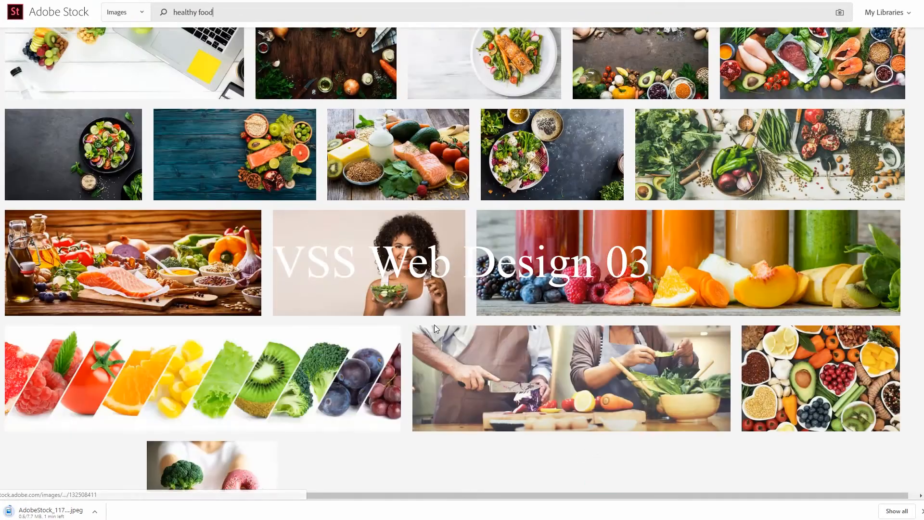
{"action": "scroll", "coordinate": [435, 329], "scroll_direction": "down", "scroll_amount": 4}
{"action": "scroll", "coordinate": [435, 330], "scroll_direction": "down", "scroll_amount": 3}
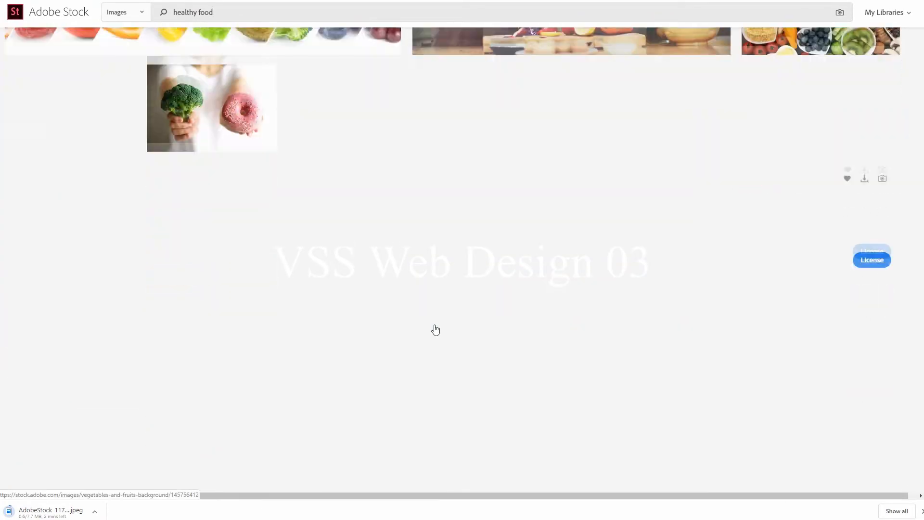
{"action": "scroll", "coordinate": [436, 329], "scroll_direction": "up", "scroll_amount": 4}
{"action": "scroll", "coordinate": [436, 329], "scroll_direction": "up", "scroll_amount": 10}
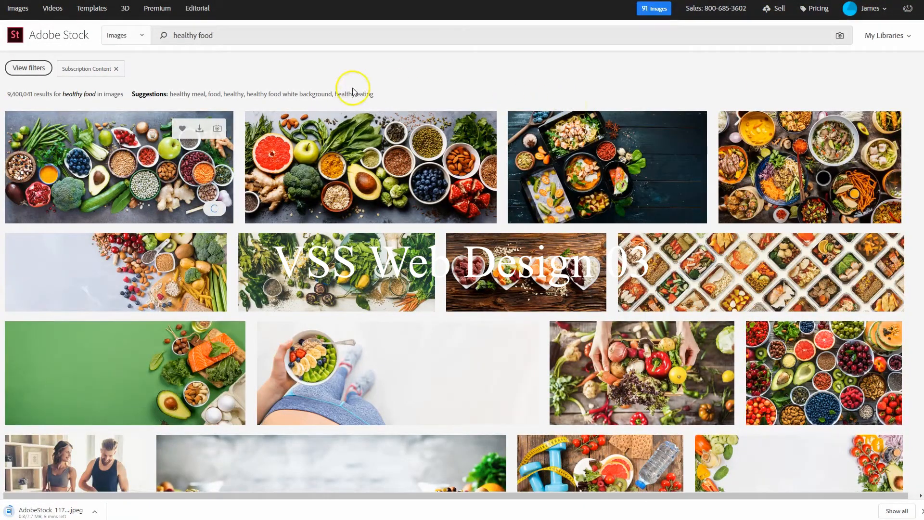
Switch to the Wix editor and upload AdobeStock_117091198.jpeg and AdobeStock_214597619.jpeg to the site files through the About Us strip's first column background image
{"action": "key", "text": "ctrl+Tab"}
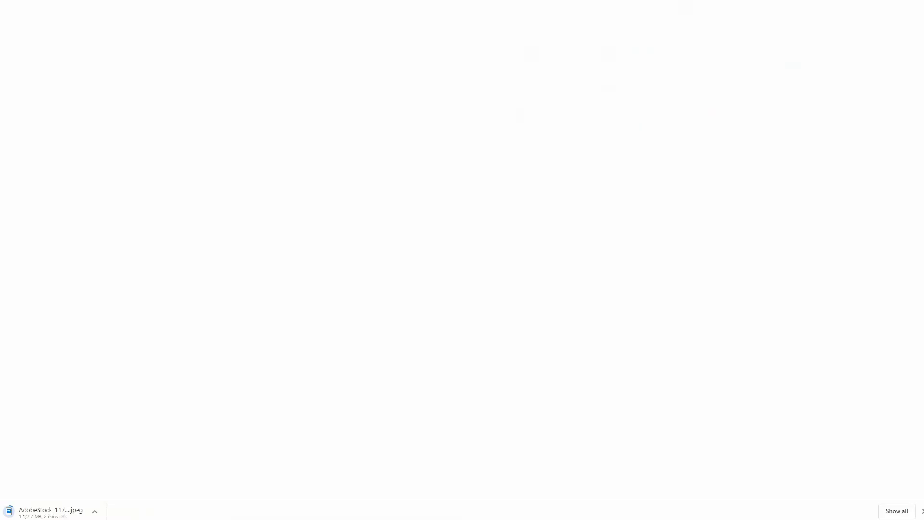
{"action": "left_click", "coordinate": [233, 216]}
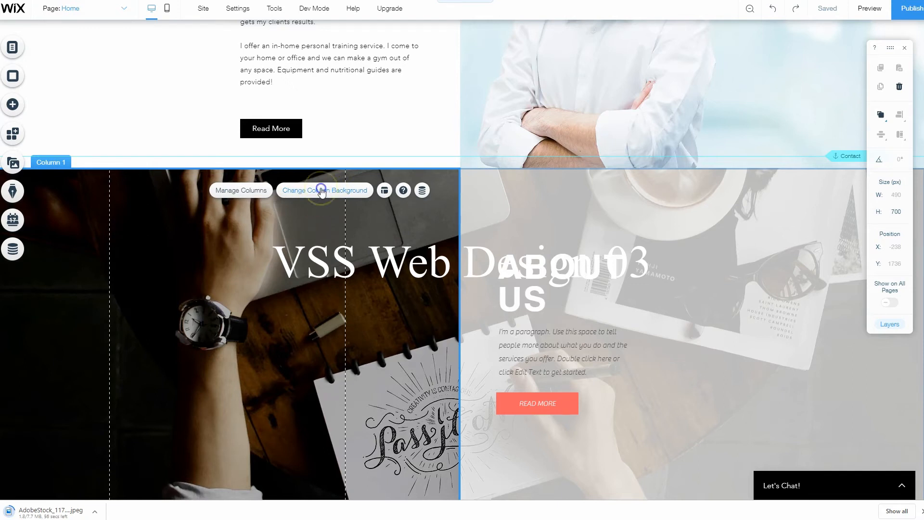
{"action": "left_click", "coordinate": [321, 190]}
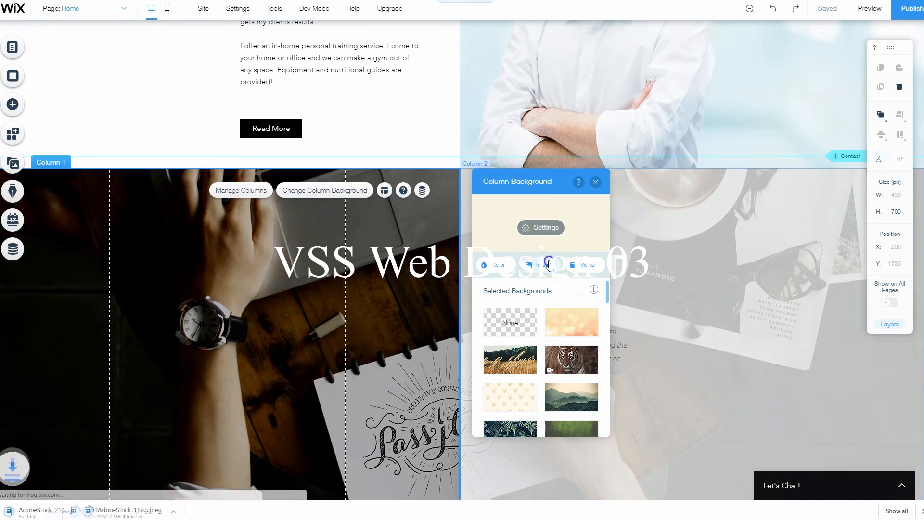
{"action": "left_click", "coordinate": [549, 265]}
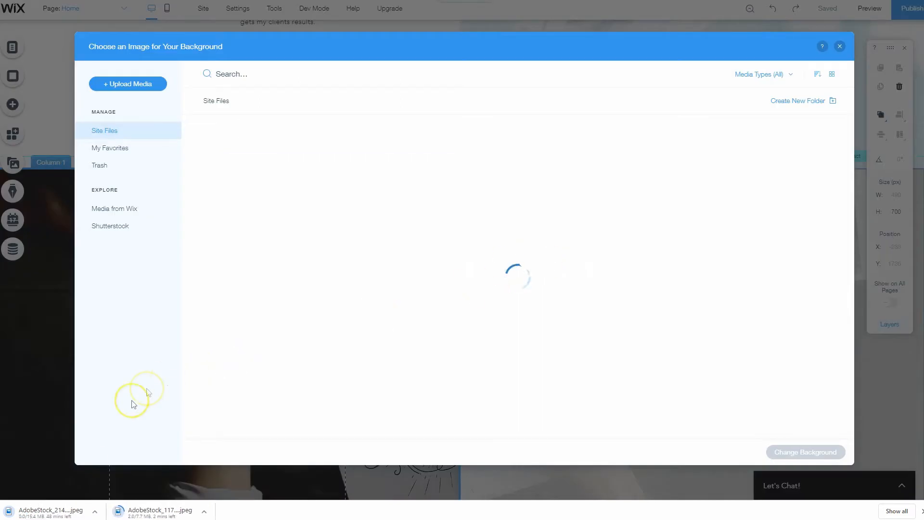
{"action": "left_click", "coordinate": [132, 84]}
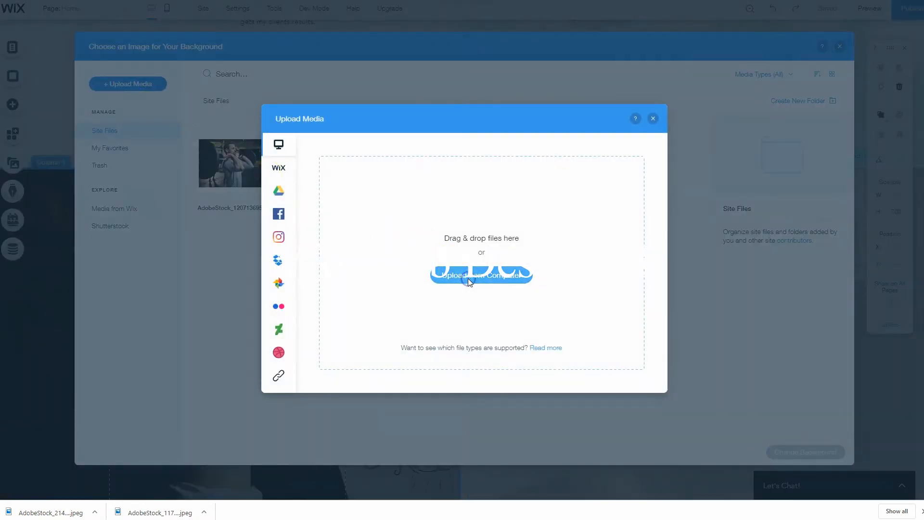
{"action": "left_click", "coordinate": [505, 272]}
{"action": "left_click", "coordinate": [220, 41]}
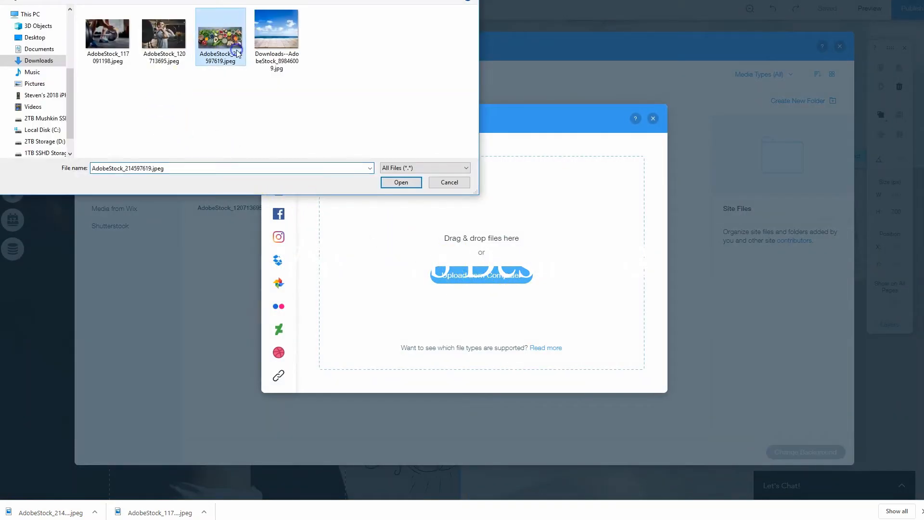
{"action": "left_click", "coordinate": [116, 36], "text": "ctrl"}
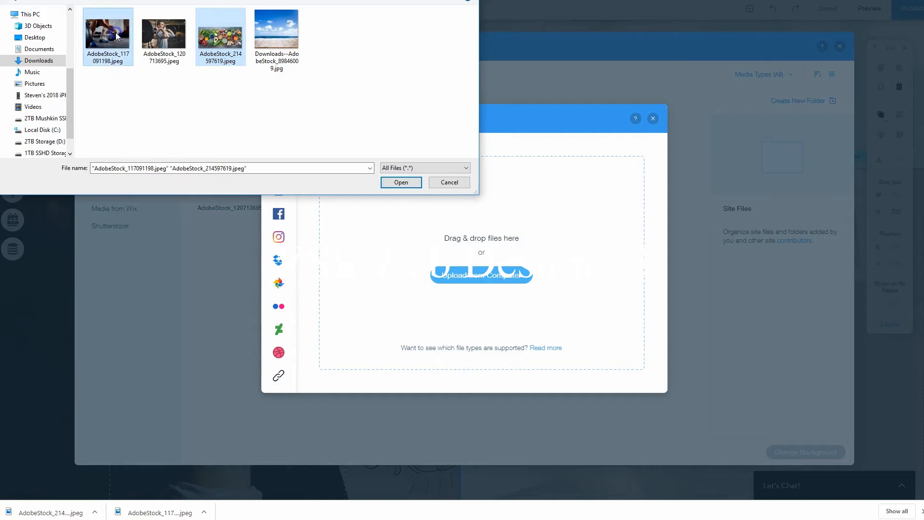
{"action": "left_click", "coordinate": [415, 187]}
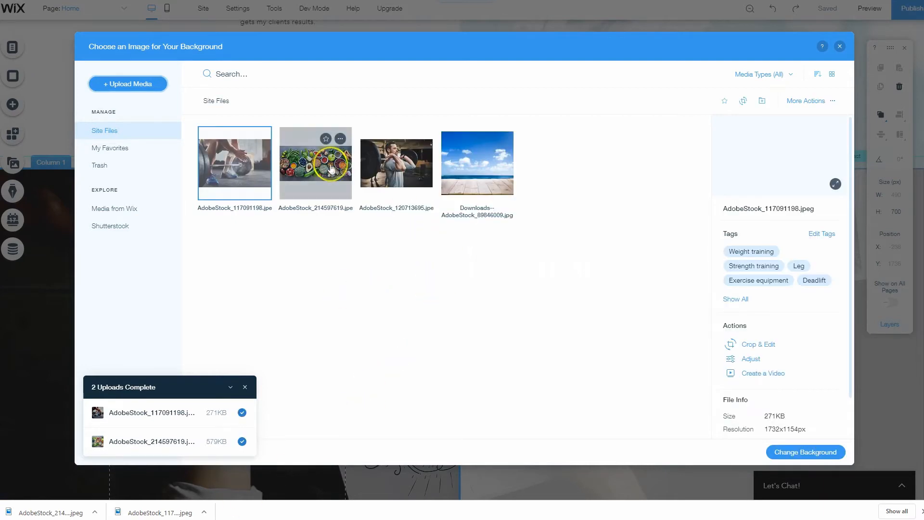
Set the vegetables, fruit and seeds photo AdobeStock_214597619.jpeg as the background of the strip's first column
{"action": "left_click", "coordinate": [323, 160]}
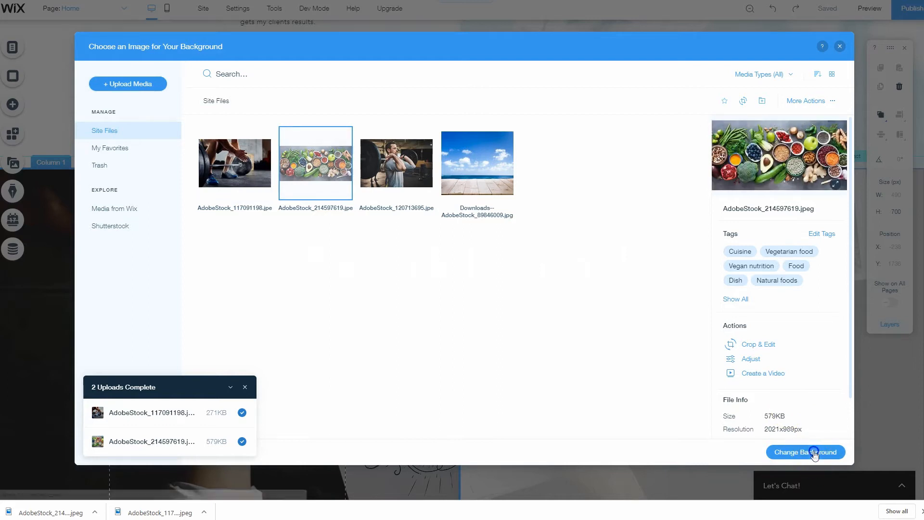
{"action": "left_click", "coordinate": [813, 452]}
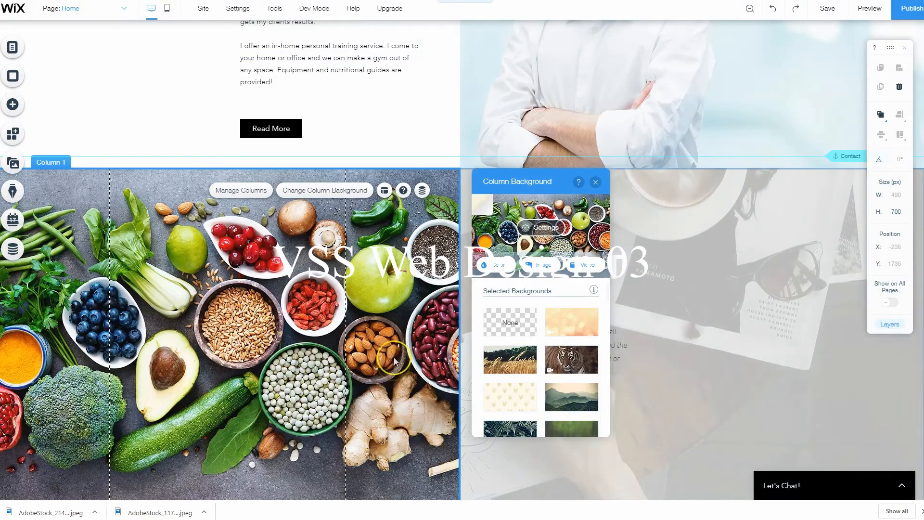
{"action": "scroll", "coordinate": [392, 398], "scroll_direction": "down", "scroll_amount": 1}
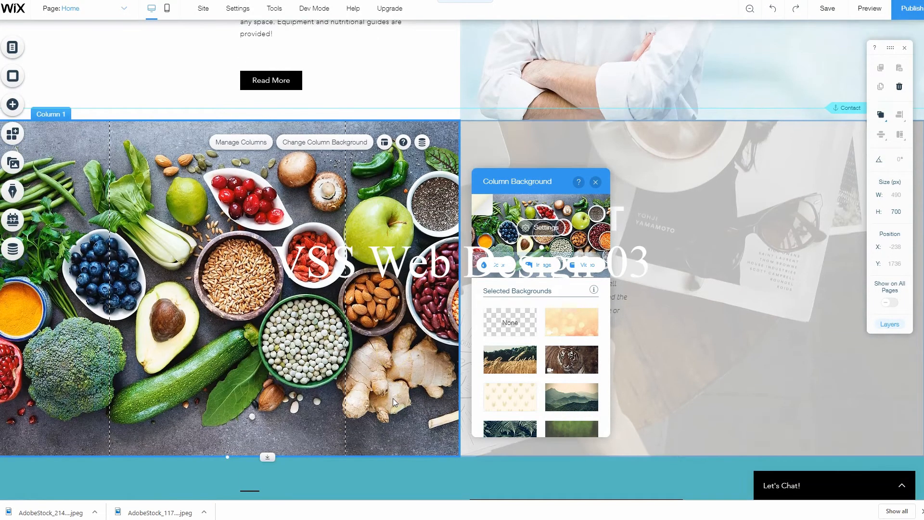
{"action": "scroll", "coordinate": [393, 398], "scroll_direction": "up", "scroll_amount": 1}
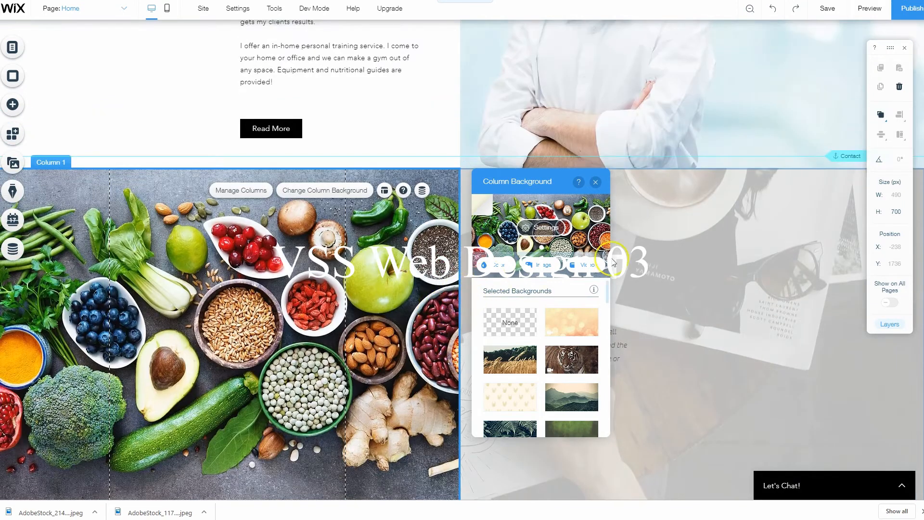
{"action": "left_click", "coordinate": [596, 182]}
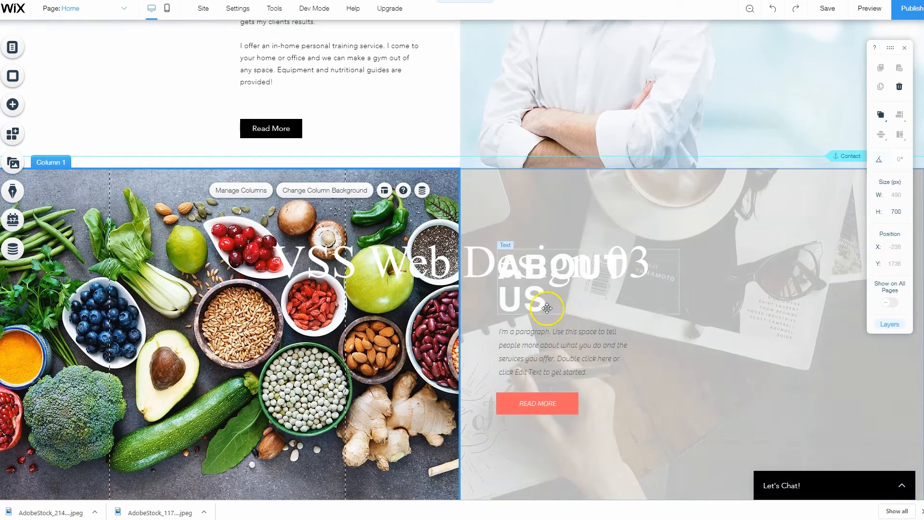
Change the background of the strip's second column, behind the About Us text, to solid white #FFFFFF
{"action": "left_click", "coordinate": [496, 235]}
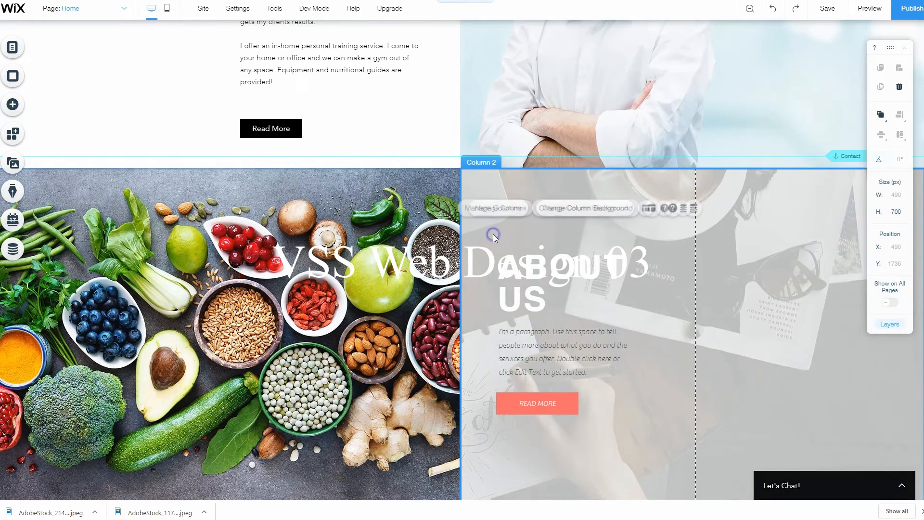
{"action": "left_click", "coordinate": [601, 210]}
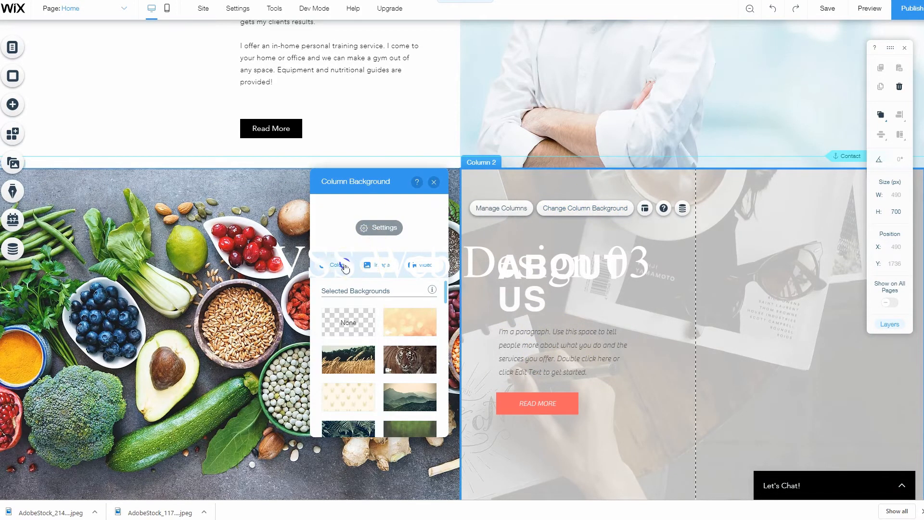
{"action": "left_click", "coordinate": [358, 317]}
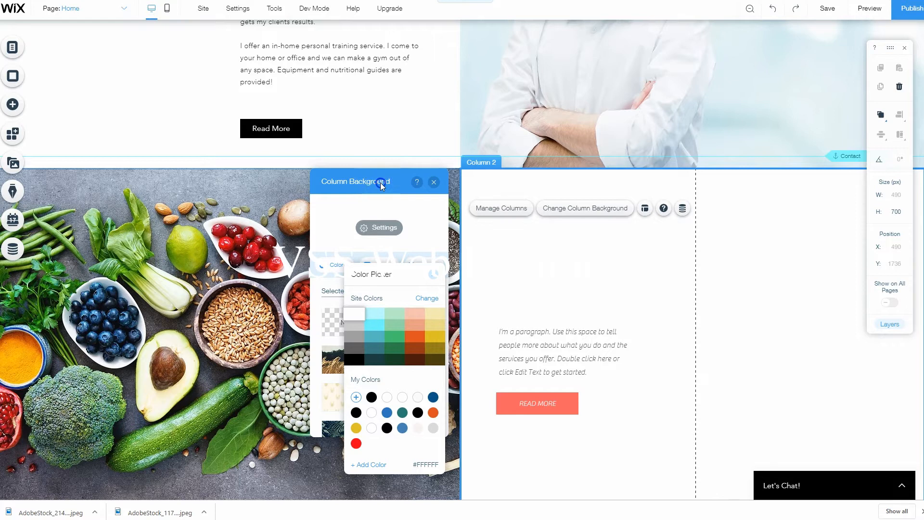
Change the text color of the "ABOUT US" heading in the second column to black
{"action": "left_click", "coordinate": [549, 273]}
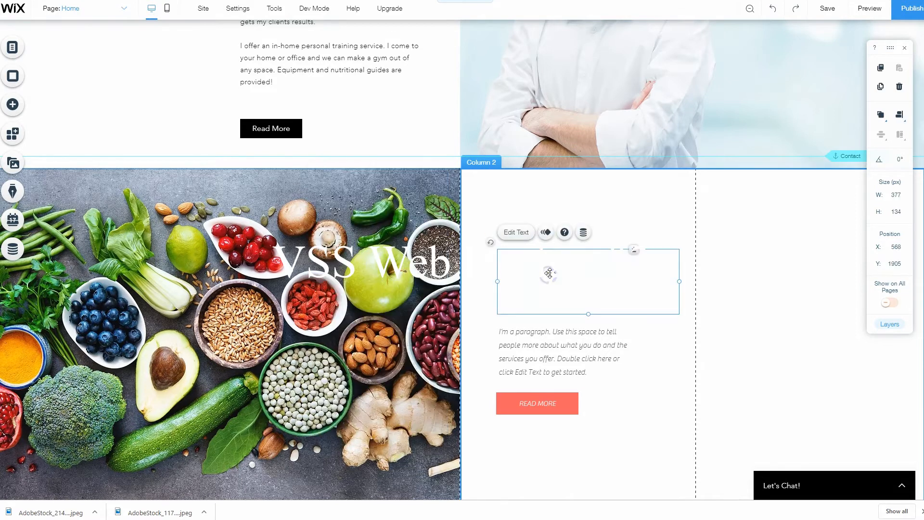
{"action": "double_click", "coordinate": [549, 272]}
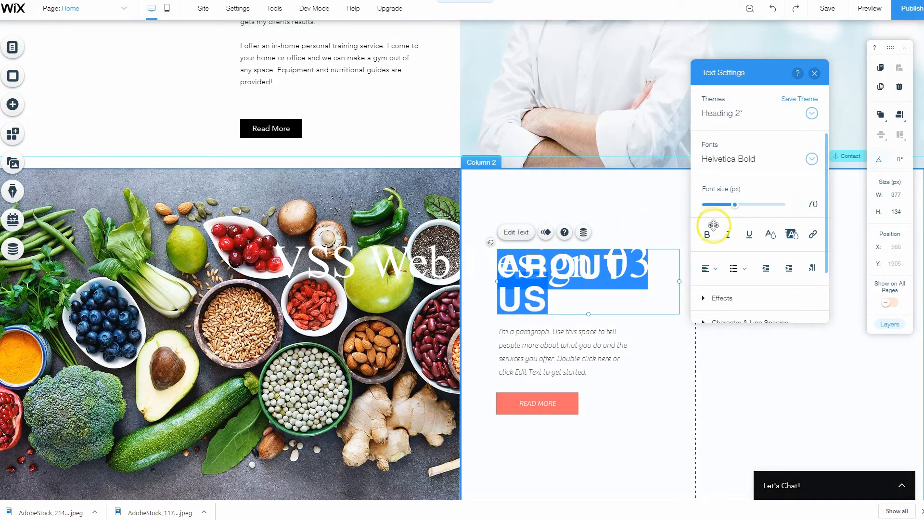
{"action": "left_click", "coordinate": [772, 233]}
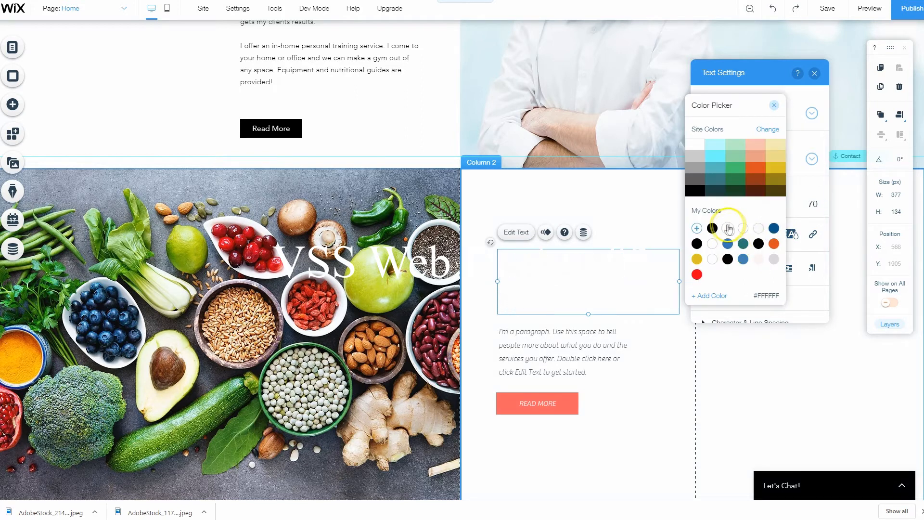
{"action": "left_click", "coordinate": [714, 229]}
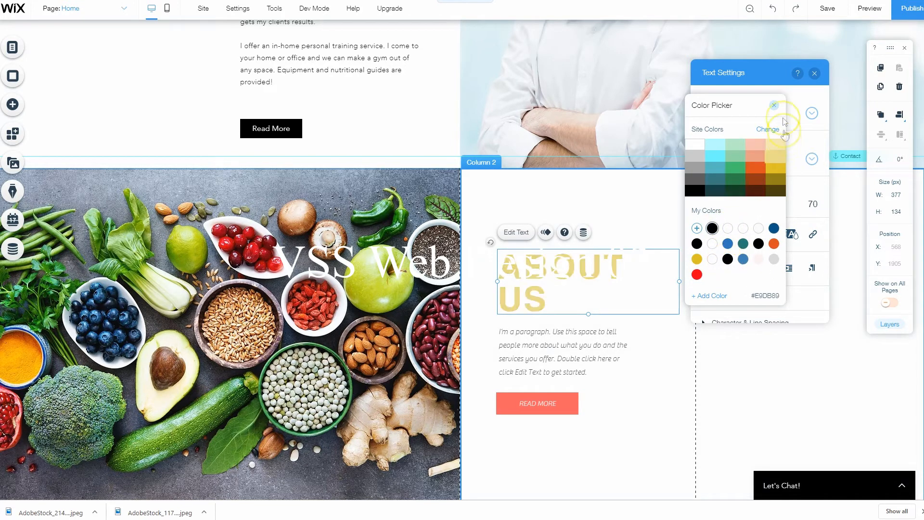
{"action": "left_click", "coordinate": [773, 105]}
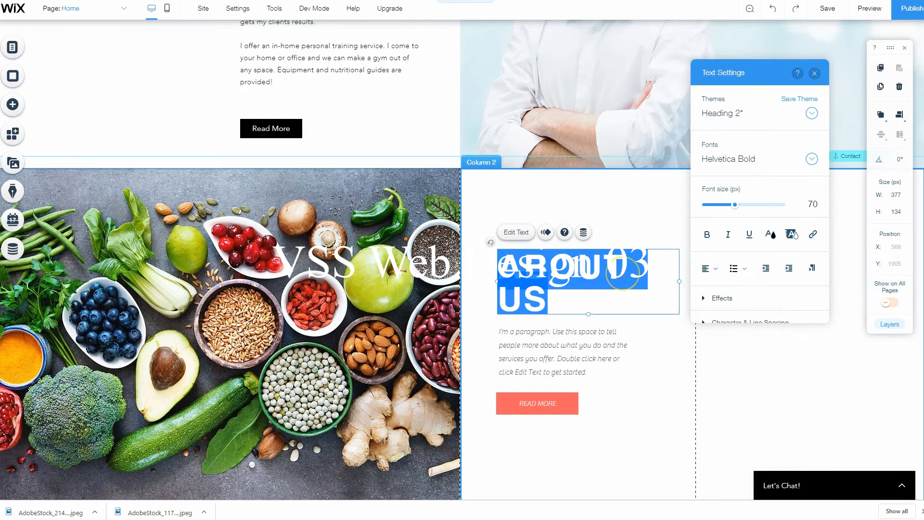
Replace the "ABOUT US" heading text with "STEP ONE: Nutrition"
{"action": "type", "text": "STEP"}
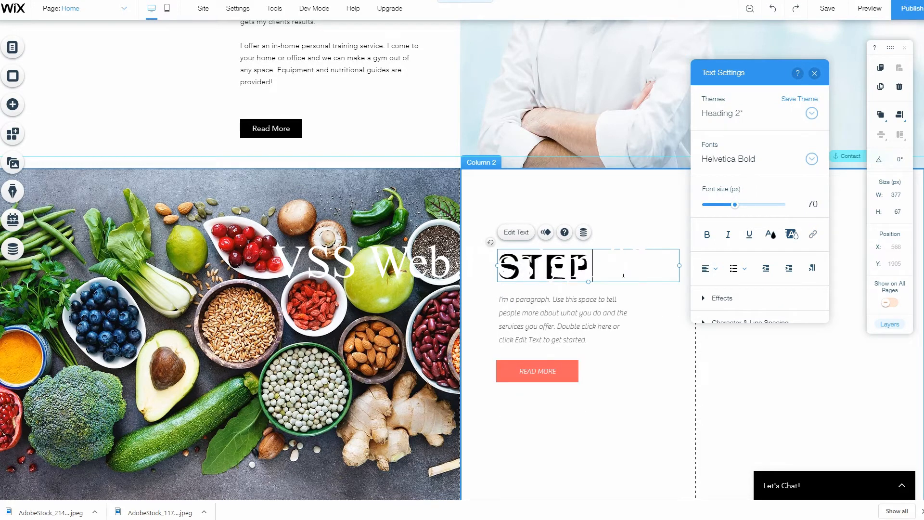
{"action": "type", "text": " OME"}
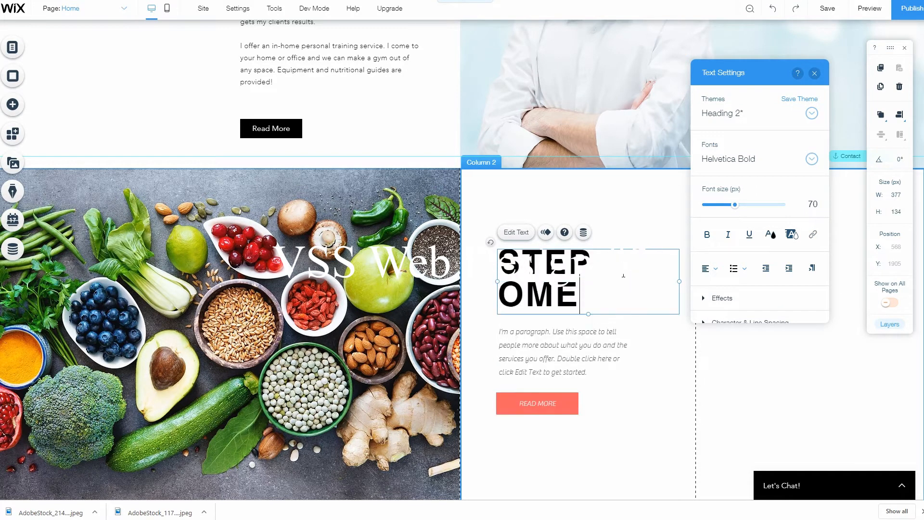
{"action": "key", "text": "BackSpace"}
{"action": "type", "text": "NE: N"}
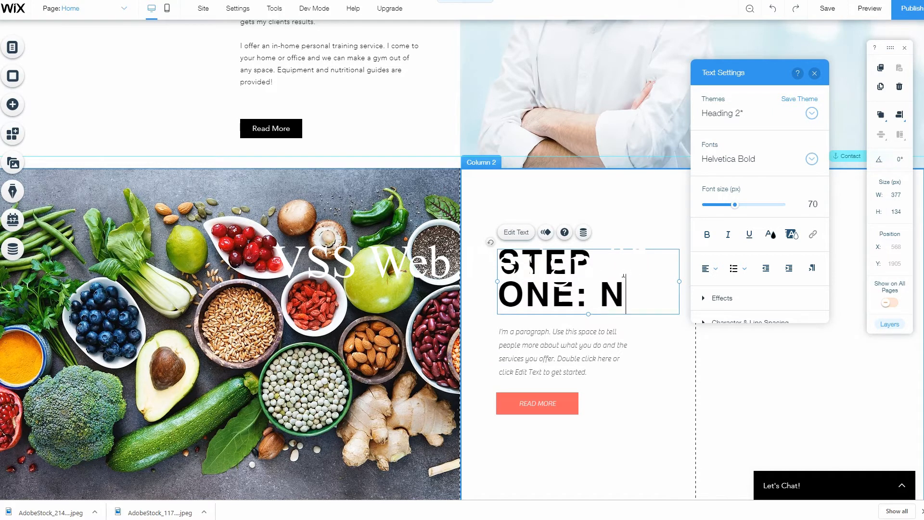
{"action": "type", "text": "utr"}
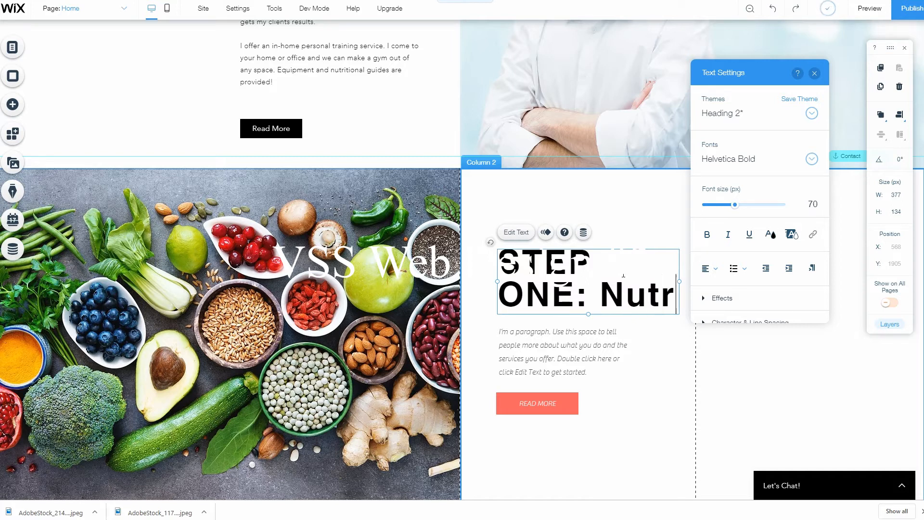
{"action": "type", "text": "ition"}
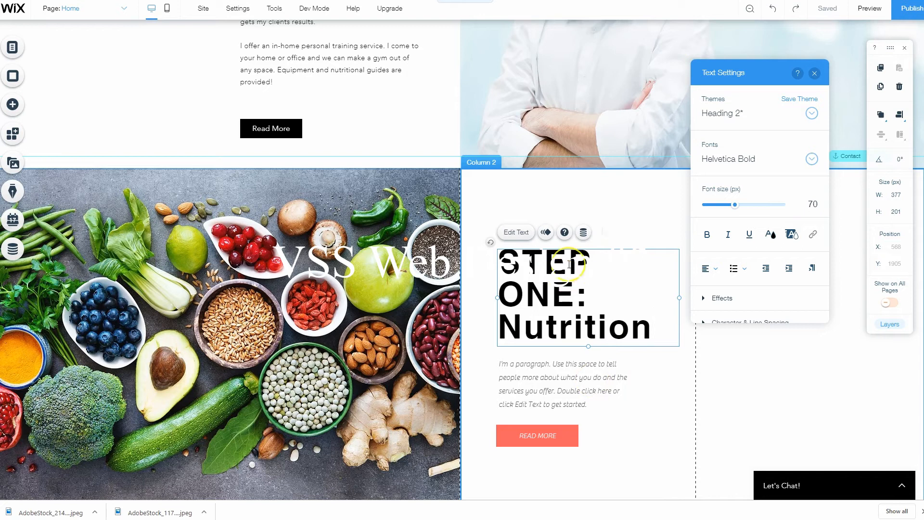
Move the "STEP ONE: Nutrition" heading higher in its column and reposition the placeholder paragraph box just beneath it
{"action": "key", "text": "Escape"}
{"action": "left_click_drag", "start_coordinate": [561, 270], "coordinate": [554, 192]}
{"action": "left_click_drag", "start_coordinate": [541, 370], "coordinate": [570, 399]}
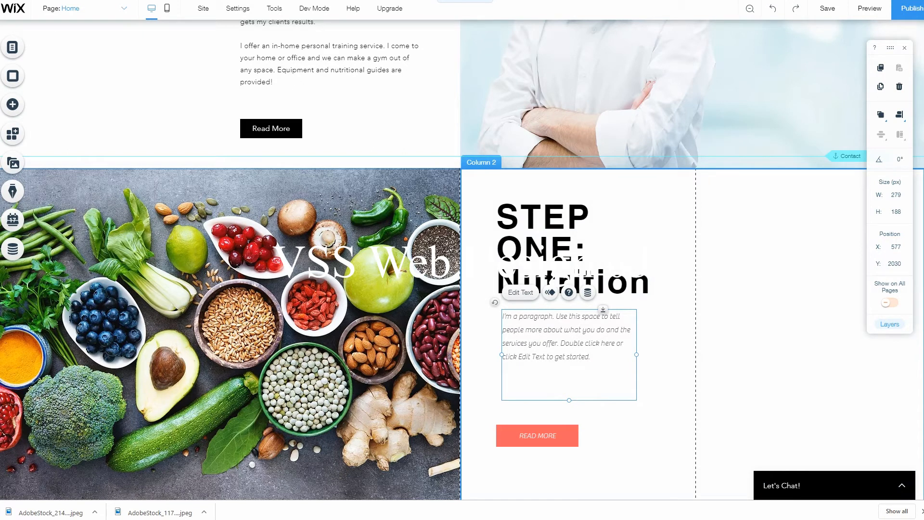
Replace the placeholder paragraph with the copied text beginning "The first step in any true fitness program is EATING RIGHT" and set its font size to 21 px
{"action": "double_click", "coordinate": [564, 333]}
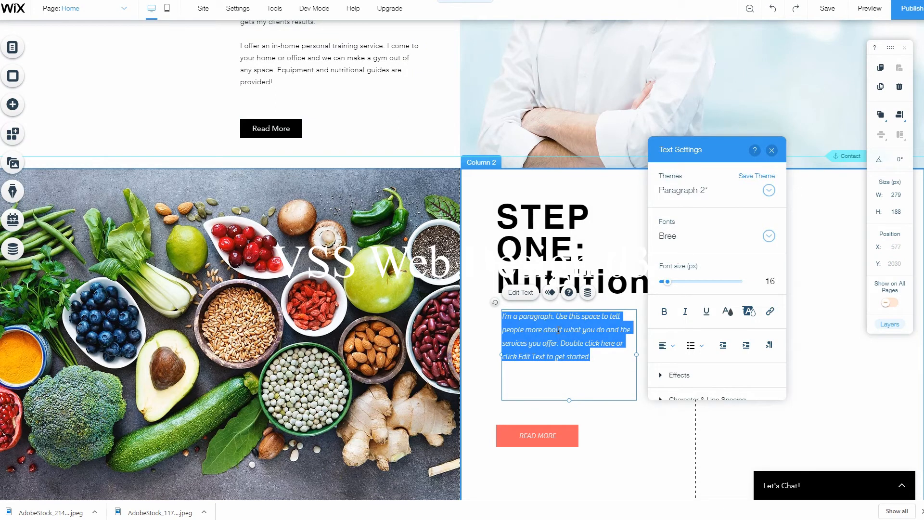
{"action": "type", "text": "The first step in any true fitness program is EATING RIGHT. This is a foundation of my program.  I'll provide you with world-class nutritional guidance, recipes for delicious healthy meals, and accountability sheets to keep you on track."}
{"action": "left_click", "coordinate": [550, 326]}
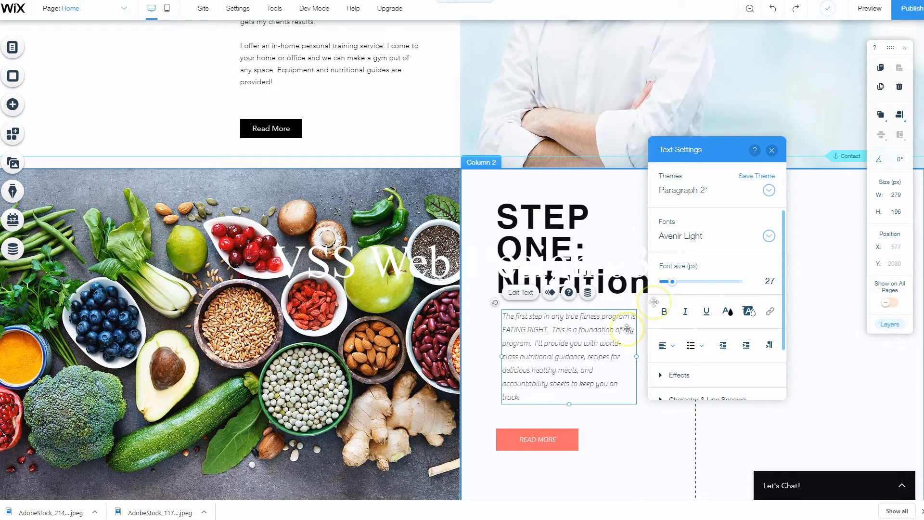
{"action": "triple_click", "coordinate": [557, 385]}
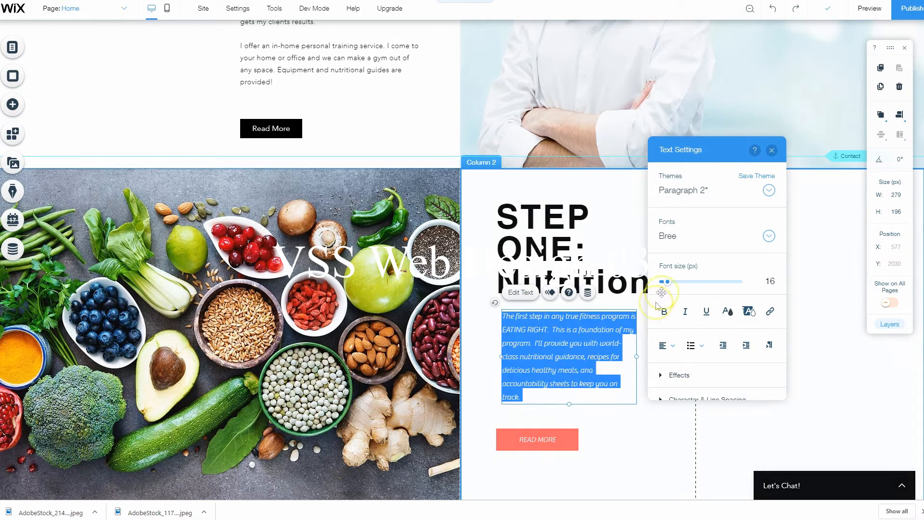
{"action": "left_click_drag", "start_coordinate": [667, 282], "coordinate": [670, 283]}
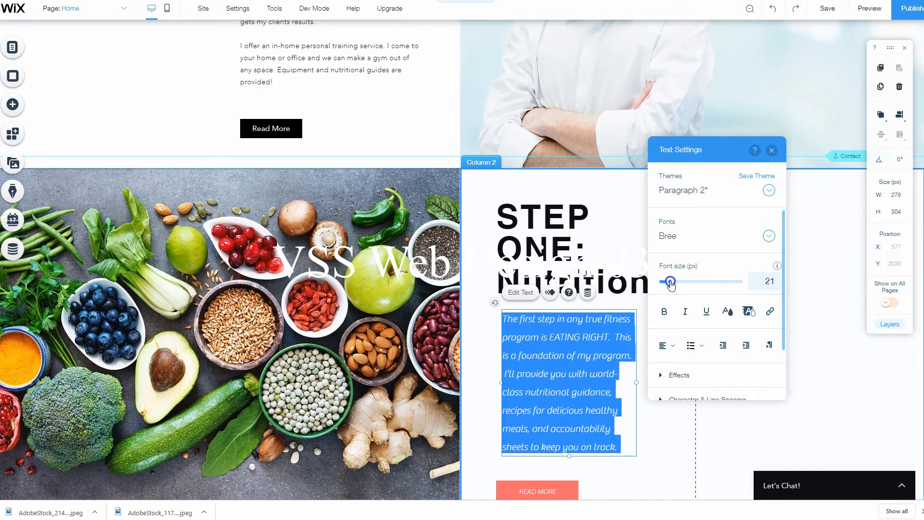
{"action": "left_click", "coordinate": [477, 371]}
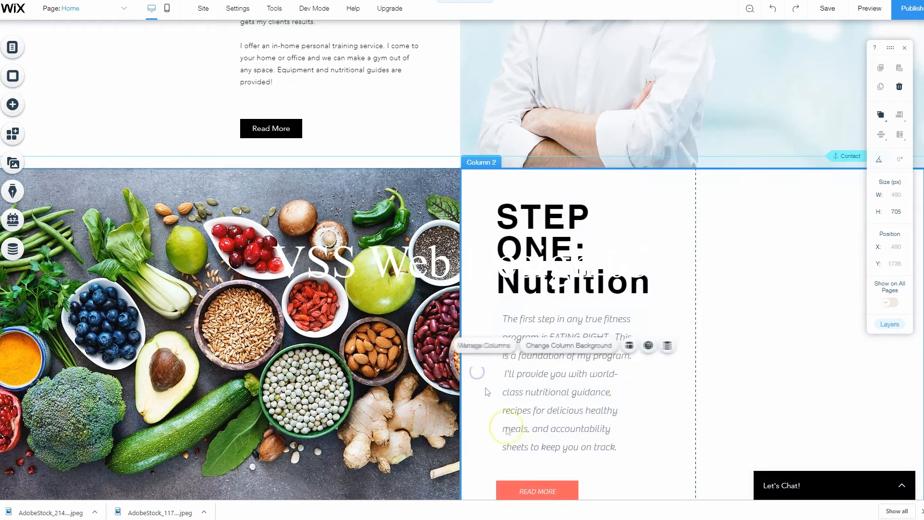
Delete the coral "READ MORE" button below the nutrition paragraph and check the finished strip
{"action": "scroll", "coordinate": [530, 385], "scroll_direction": "down", "scroll_amount": 2}
{"action": "left_click", "coordinate": [554, 385]}
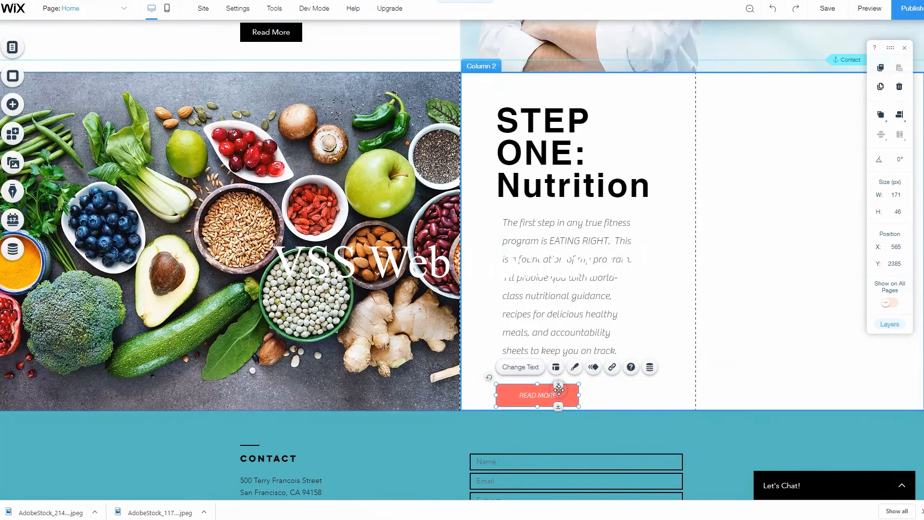
{"action": "key", "text": "Delete"}
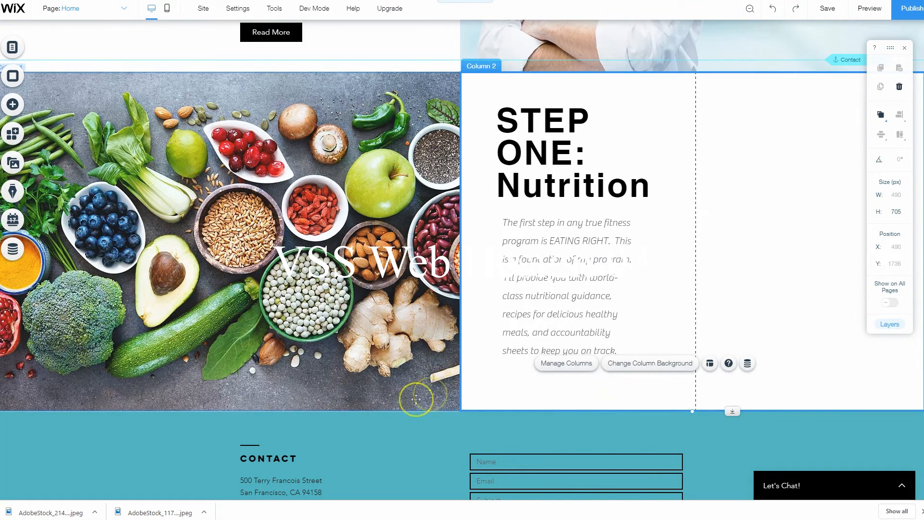
{"action": "scroll", "coordinate": [424, 392], "scroll_direction": "up", "scroll_amount": 2}
{"action": "scroll", "coordinate": [443, 385], "scroll_direction": "down", "scroll_amount": 1}
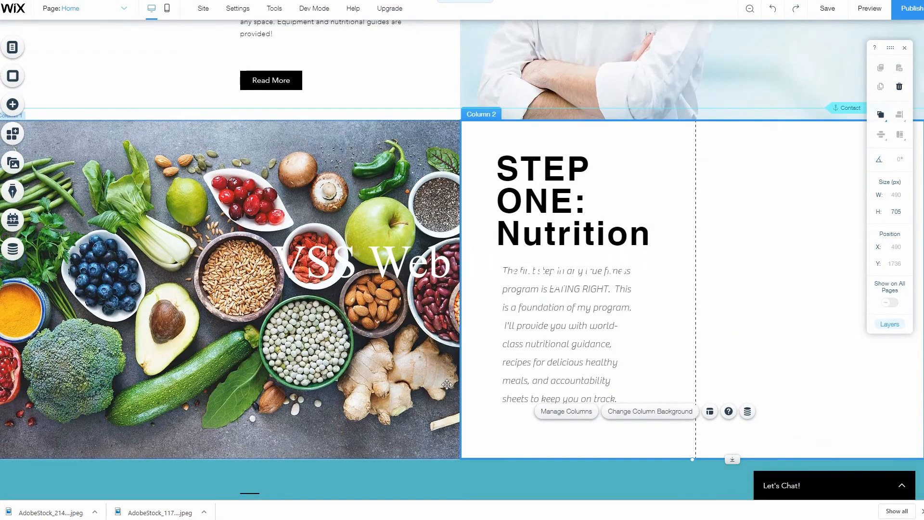
Shift the footer down to open empty page space below the nutrition strip
{"action": "scroll", "coordinate": [457, 375], "scroll_direction": "up", "scroll_amount": 3}
{"action": "scroll", "coordinate": [529, 380], "scroll_direction": "down", "scroll_amount": 5}
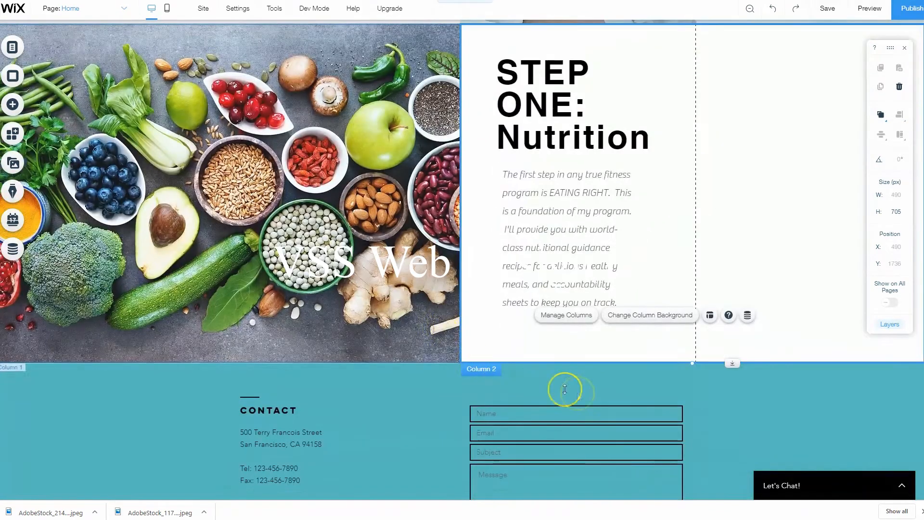
{"action": "left_click", "coordinate": [401, 389]}
{"action": "left_click_drag", "start_coordinate": [497, 365], "coordinate": [503, 428]}
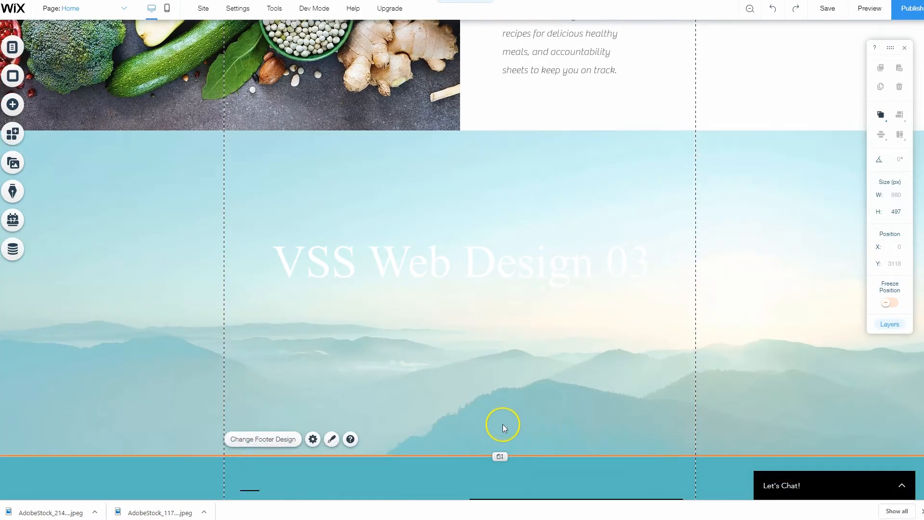
{"action": "scroll", "coordinate": [289, 200], "scroll_direction": "up", "scroll_amount": 10}
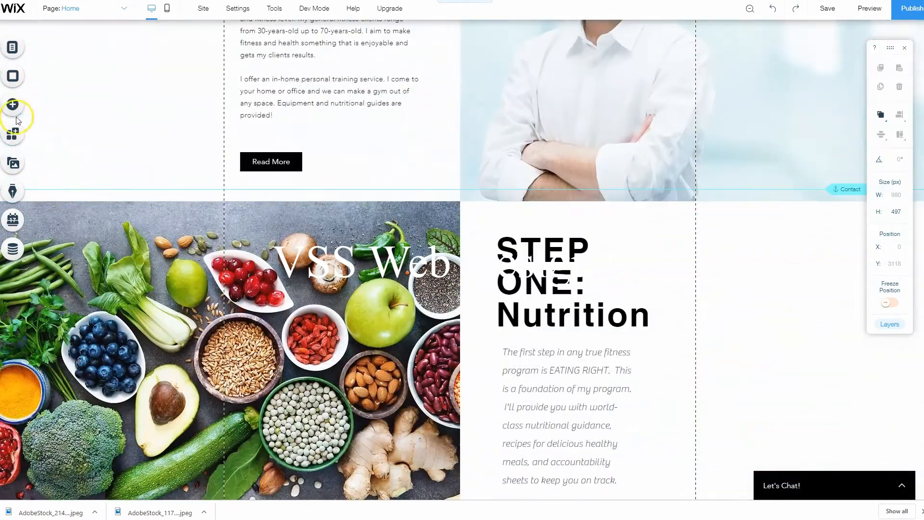
{"action": "scroll", "coordinate": [17, 121], "scroll_direction": "down", "scroll_amount": 7}
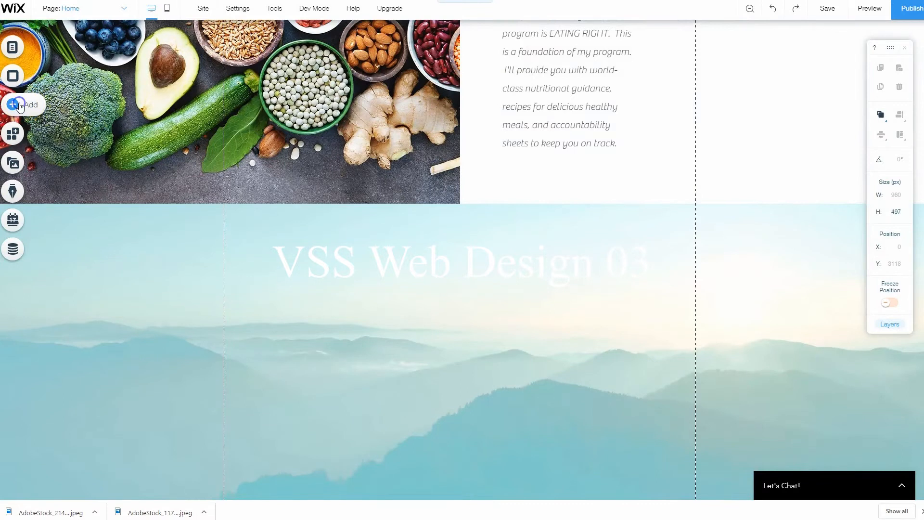
Add the "OUR FIRM" About strip directly below the nutrition strip and pull the footer up against its lower edge
{"action": "left_click", "coordinate": [19, 105]}
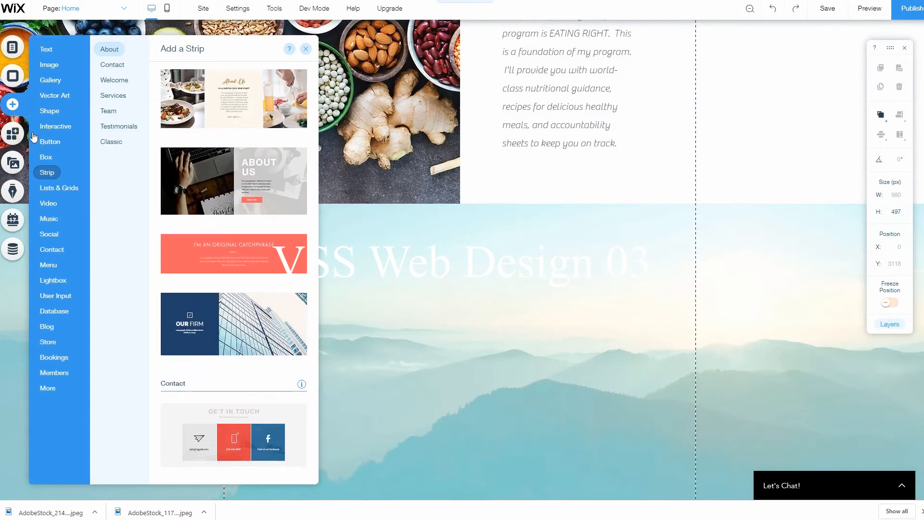
{"action": "scroll", "coordinate": [208, 300], "scroll_direction": "down", "scroll_amount": 3}
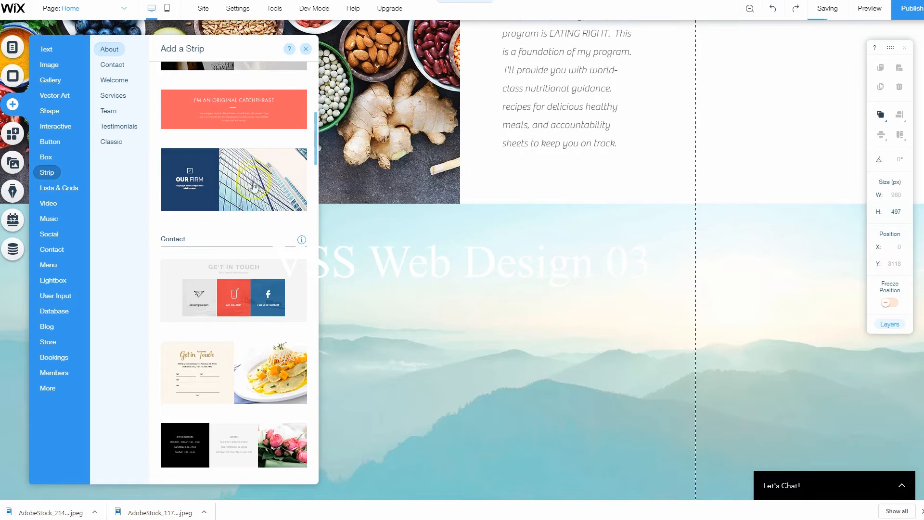
{"action": "left_click", "coordinate": [250, 193]}
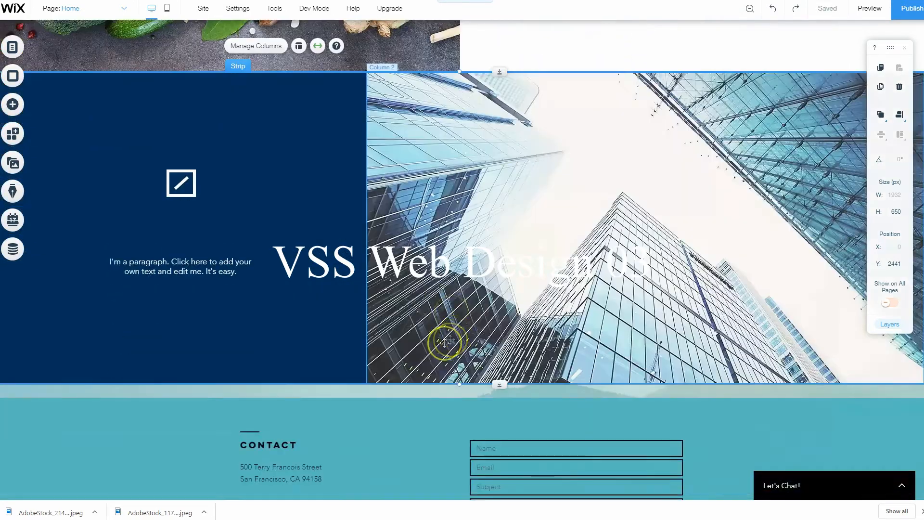
{"action": "left_click", "coordinate": [417, 417]}
{"action": "left_click_drag", "start_coordinate": [499, 391], "coordinate": [500, 380]}
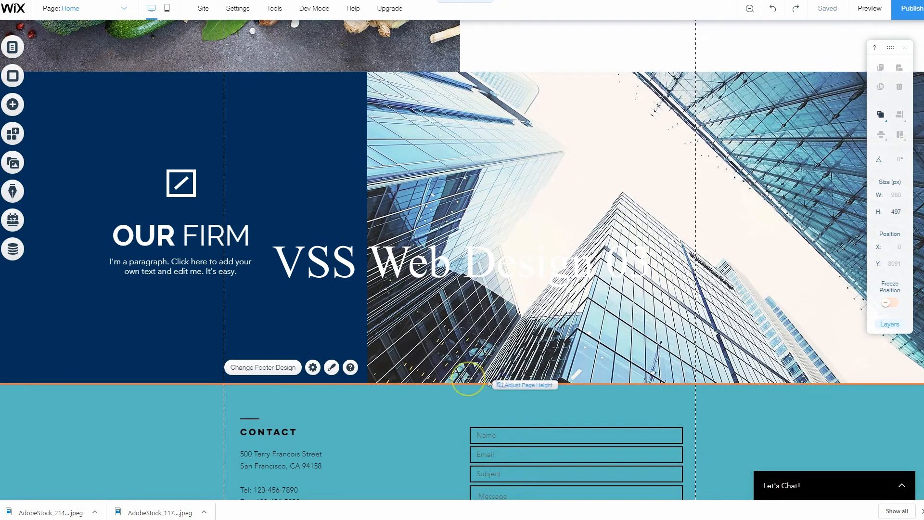
Replace the "OUR FIRM" heading with "STEP TWO:" and "FITNESS" on two lines
{"action": "scroll", "coordinate": [426, 377], "scroll_direction": "up", "scroll_amount": 1}
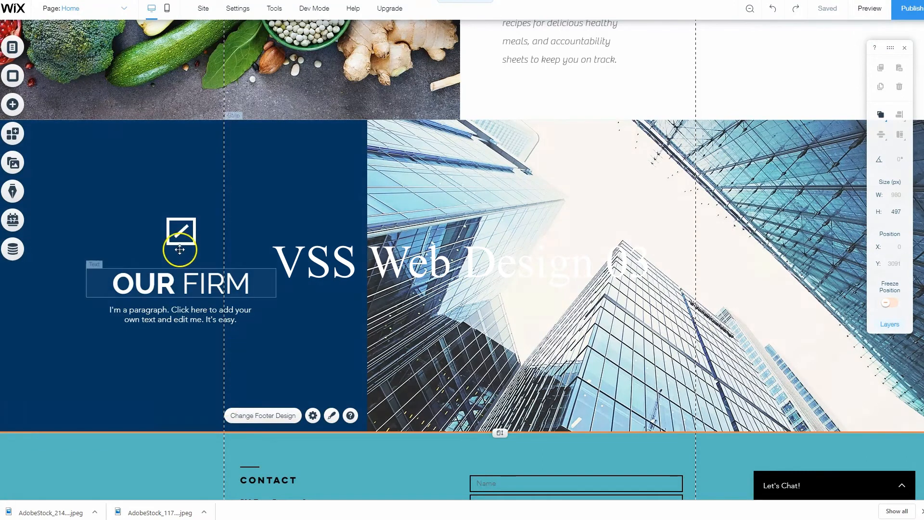
{"action": "left_click", "coordinate": [181, 283]}
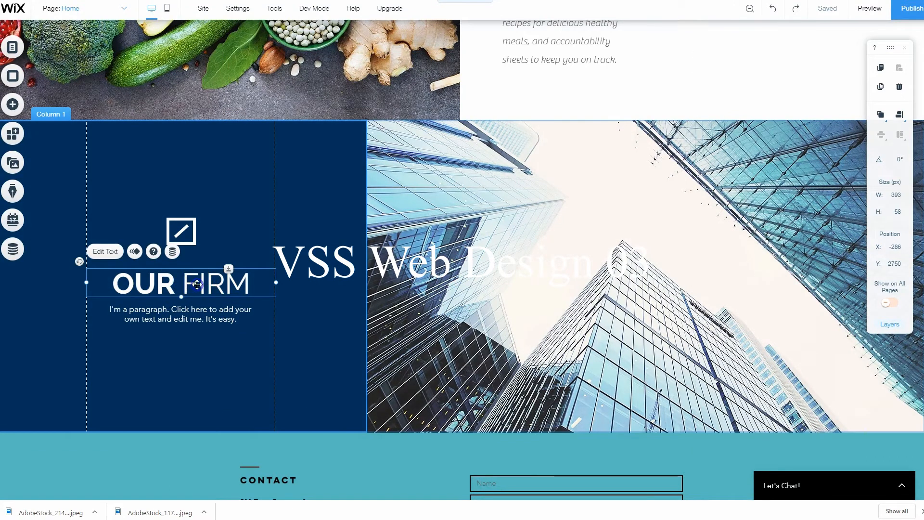
{"action": "double_click", "coordinate": [197, 284]}
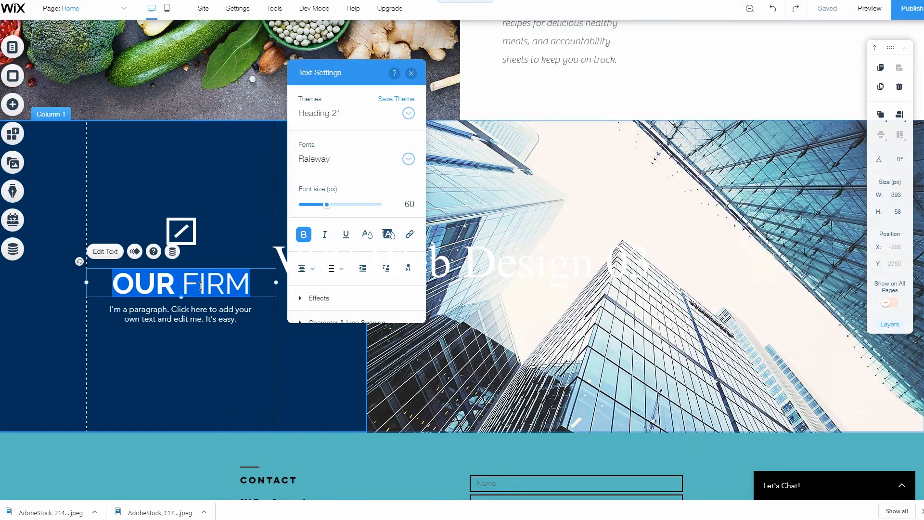
{"action": "type", "text": "STEP TWO"}
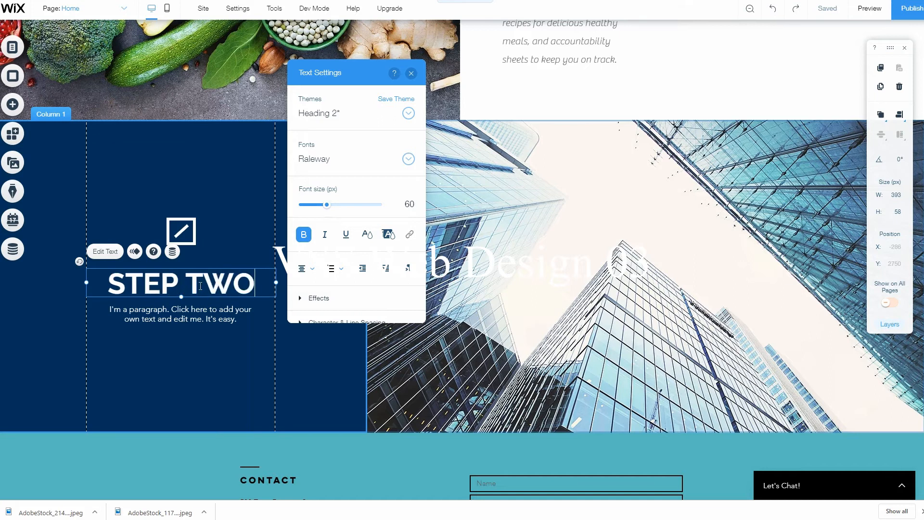
{"action": "type", "text": ":"}
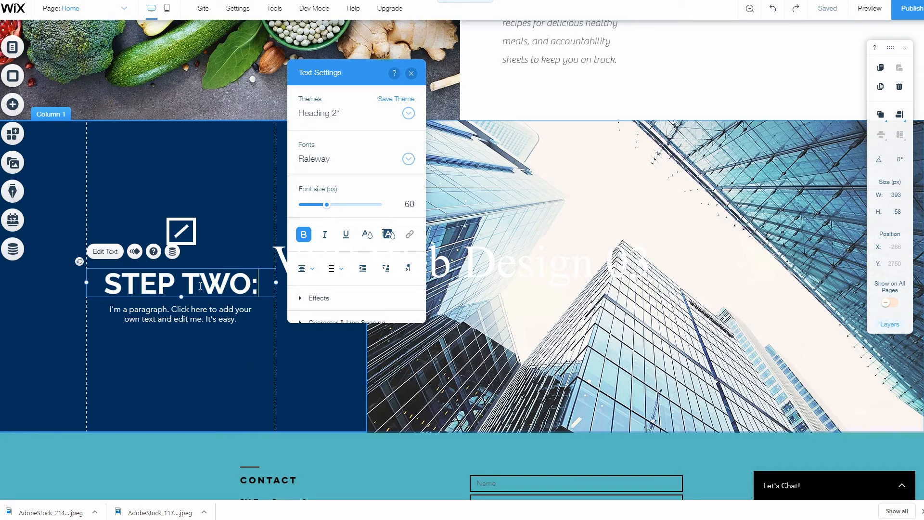
{"action": "key", "text": "Return"}
{"action": "type", "text": "FITNESS"}
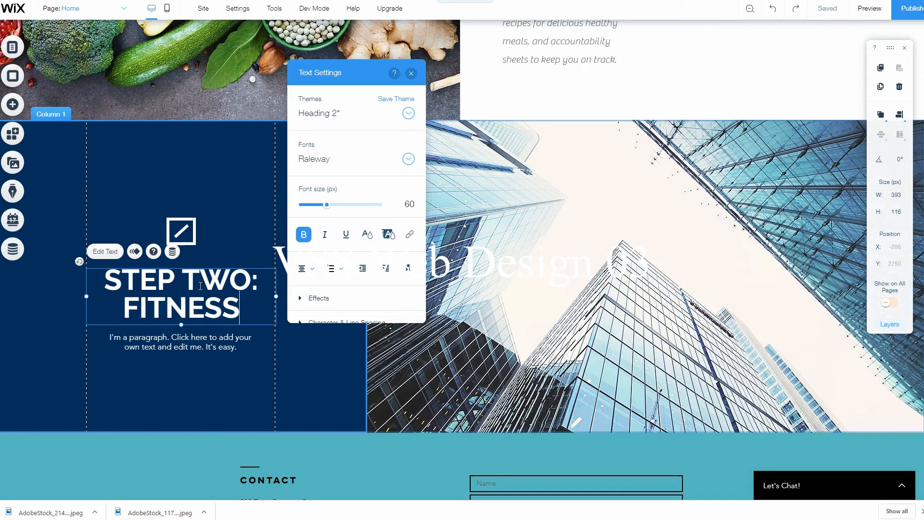
Change the word "Nutrition" in the Step One heading to all capitals, "NUTRITION"
{"action": "scroll", "coordinate": [237, 202], "scroll_direction": "up", "scroll_amount": 6}
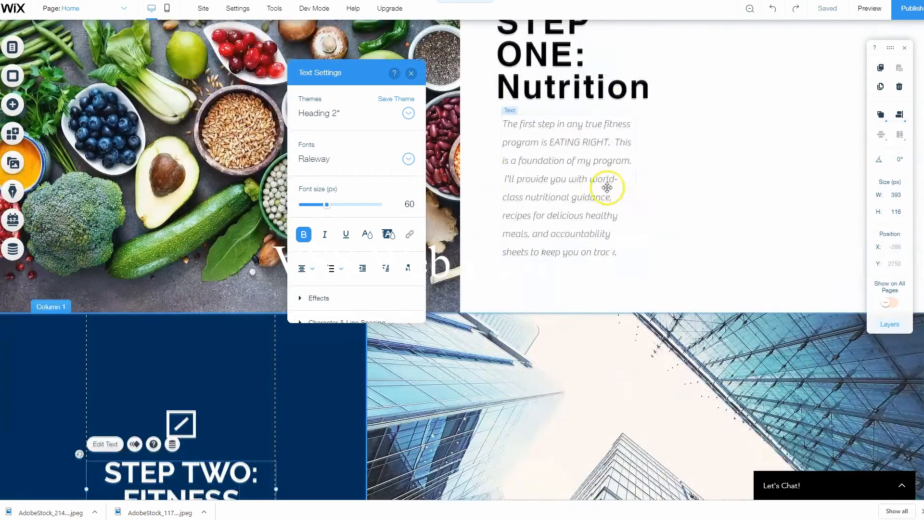
{"action": "double_click", "coordinate": [602, 174]}
{"action": "double_click", "coordinate": [568, 173]}
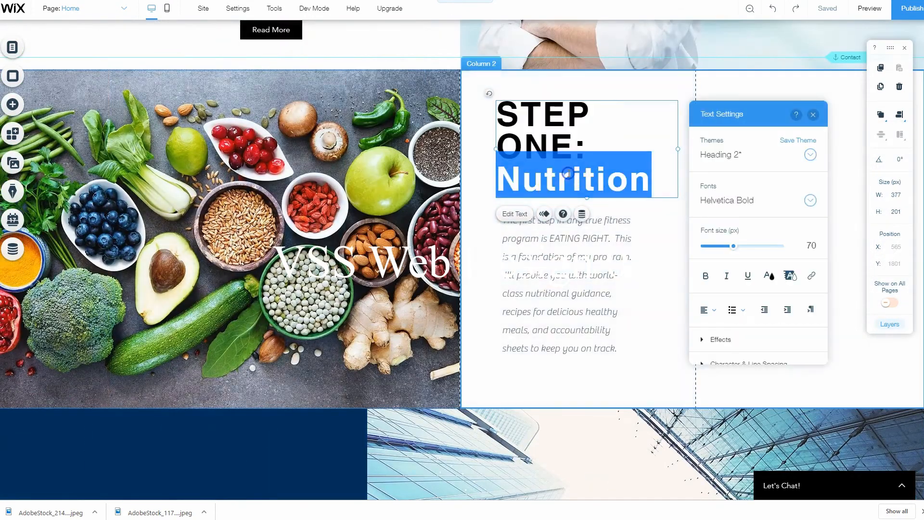
{"action": "type", "text": "NUTRITION"}
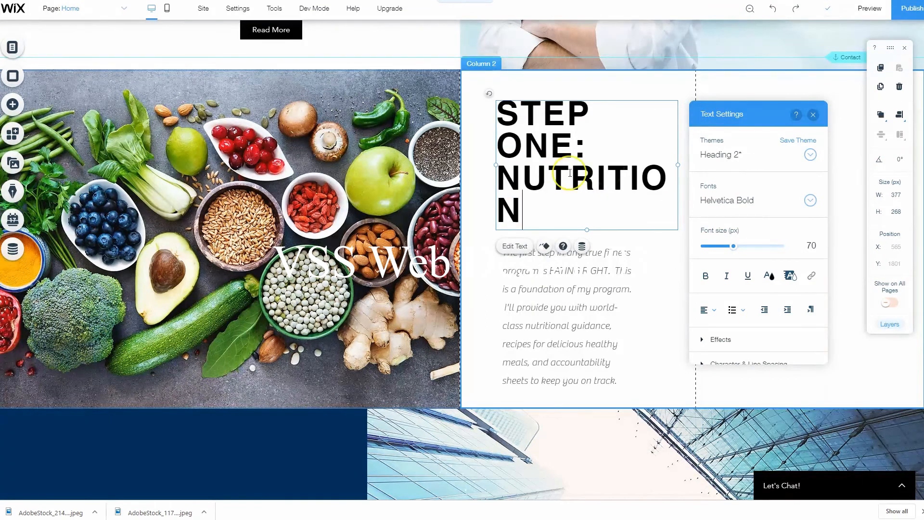
Widen the Step One heading box so the text fits on two lines, and move the nutrition paragraph up beneath it
{"action": "left_click_drag", "start_coordinate": [678, 169], "coordinate": [687, 167]}
{"action": "left_click_drag", "start_coordinate": [495, 164], "coordinate": [475, 163]}
{"action": "left_click", "coordinate": [576, 268]}
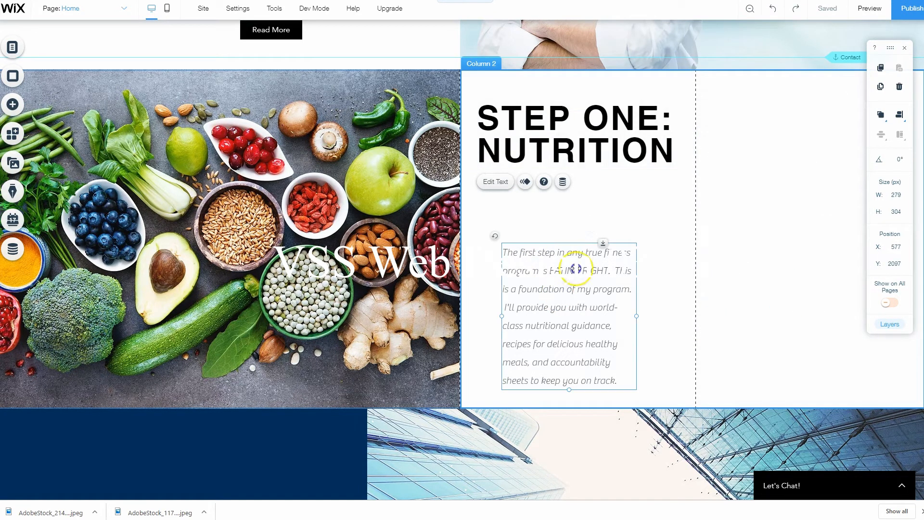
{"action": "left_click_drag", "start_coordinate": [580, 271], "coordinate": [585, 238]}
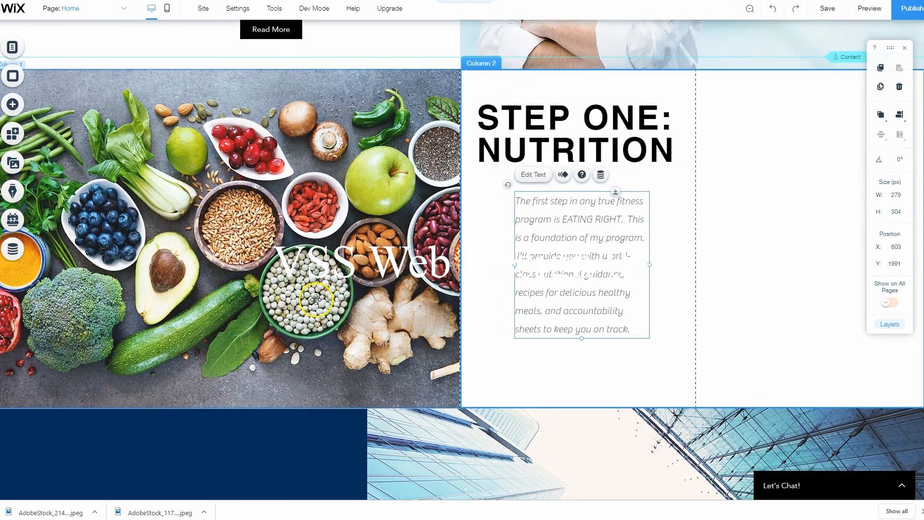
Delete the slash line and the square frame that form the icon above the "STEP TWO: FITNESS" heading
{"action": "scroll", "coordinate": [295, 301], "scroll_direction": "down", "scroll_amount": 5}
{"action": "left_click", "coordinate": [174, 277]}
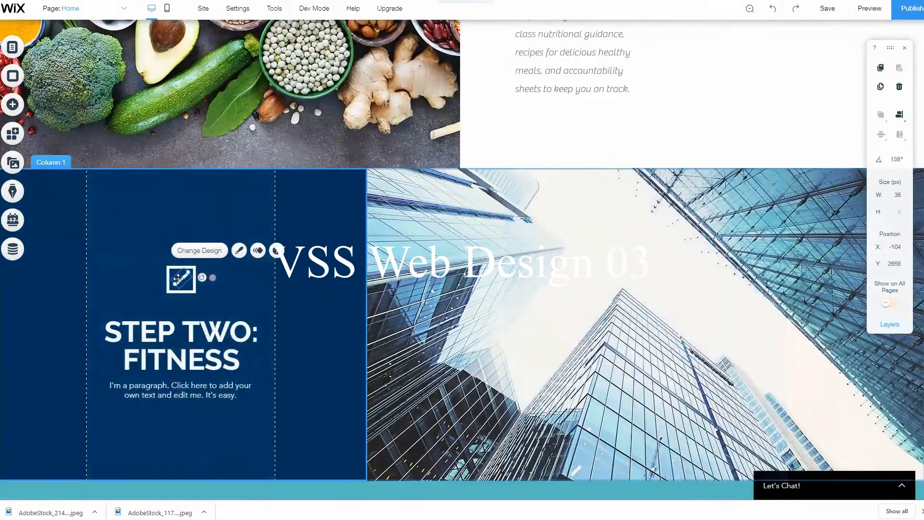
{"action": "left_click", "coordinate": [190, 283]}
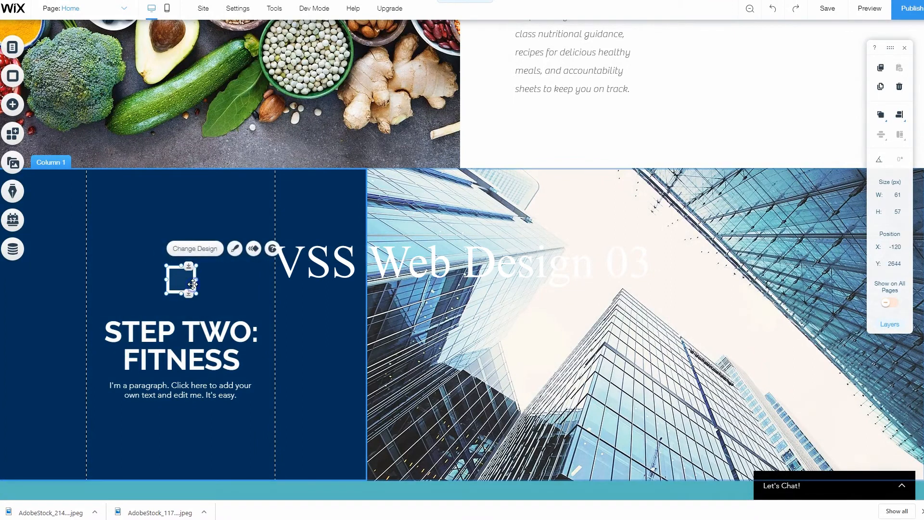
Move the "STEP TWO: FITNESS" heading near the top of its blue column and widen its box to 515 px
{"action": "left_click", "coordinate": [187, 332]}
{"action": "left_click_drag", "start_coordinate": [187, 332], "coordinate": [191, 212]}
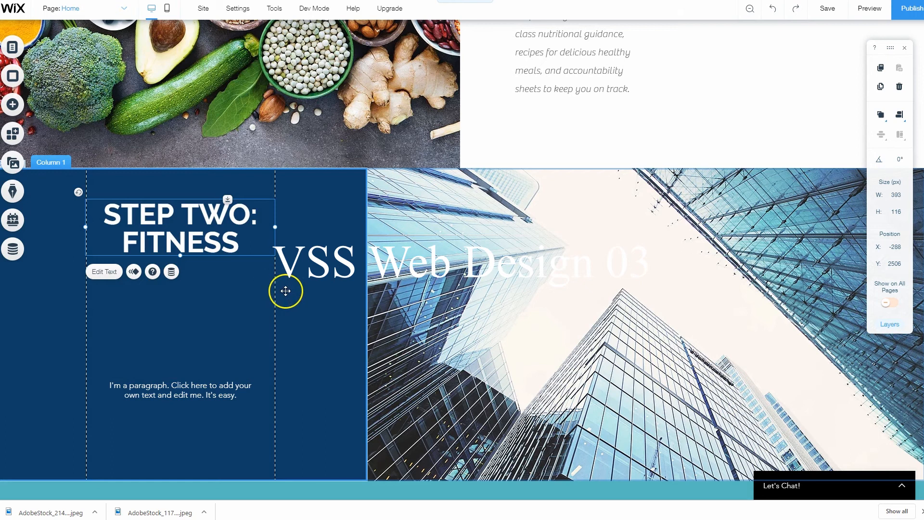
{"action": "left_click_drag", "start_coordinate": [273, 226], "coordinate": [333, 226]}
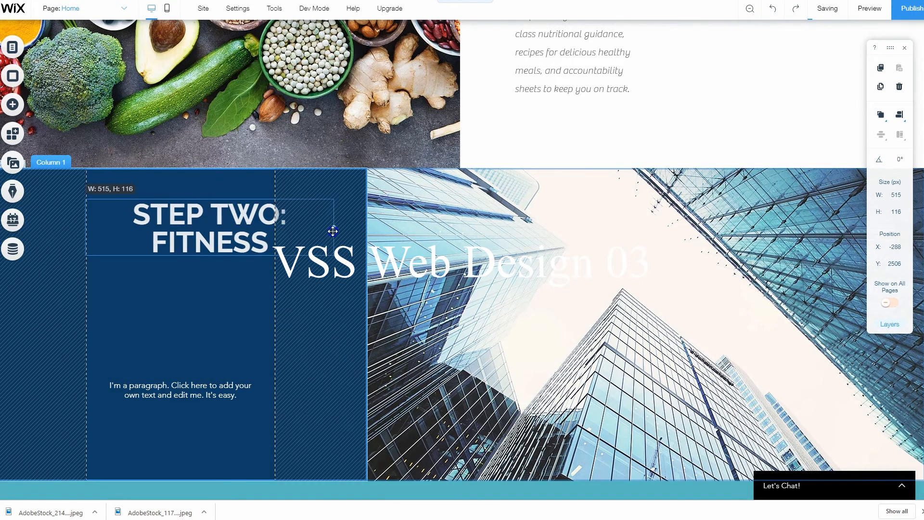
Place the placeholder paragraph centred just beneath the "STEP TWO: FITNESS" heading and extend its box to 281 px high
{"action": "left_click", "coordinate": [207, 303]}
{"action": "left_click", "coordinate": [197, 383]}
{"action": "mouse_move", "coordinate": [223, 392]}
{"action": "left_mouse_down"}
{"action": "mouse_move", "coordinate": [224, 303]}
{"action": "mouse_move", "coordinate": [253, 288]}
{"action": "left_mouse_up"}
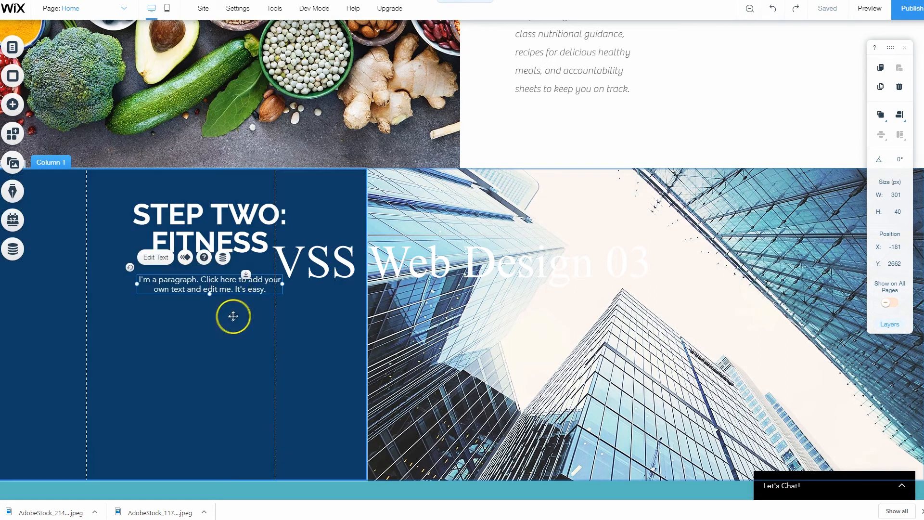
{"action": "left_click_drag", "start_coordinate": [210, 343], "coordinate": [209, 410]}
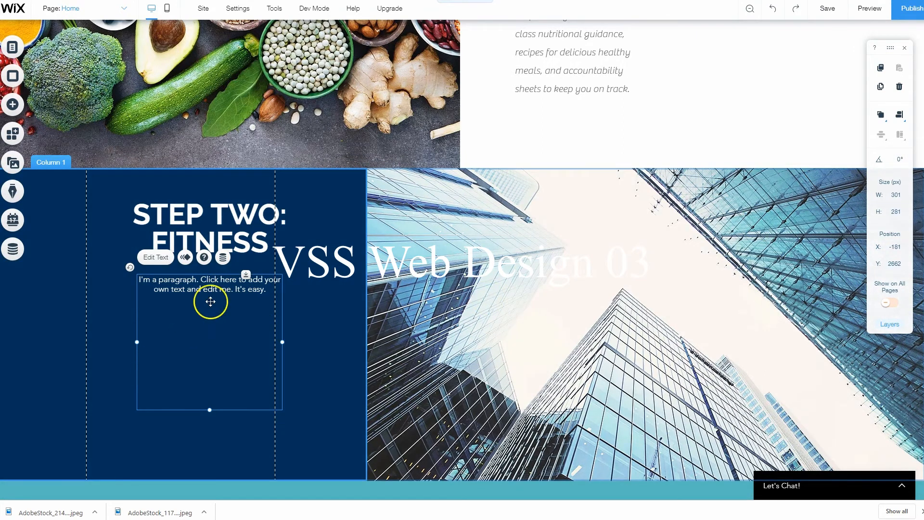
Replace the placeholder paragraph with the copied text beginning "The core of this program is fitness."
{"action": "double_click", "coordinate": [205, 286]}
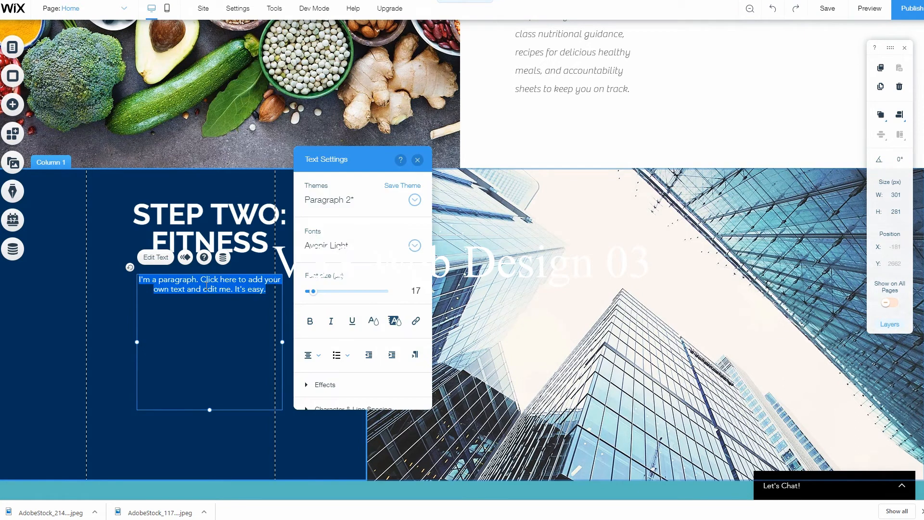
{"action": "type", "text": "The core of this program is fitness. Together, we'll work to assess your current level and adapt a plan of strength training that fits you.  Over the coming weeks we'll trim fat, build muscle, and take your body to a level it's never been."}
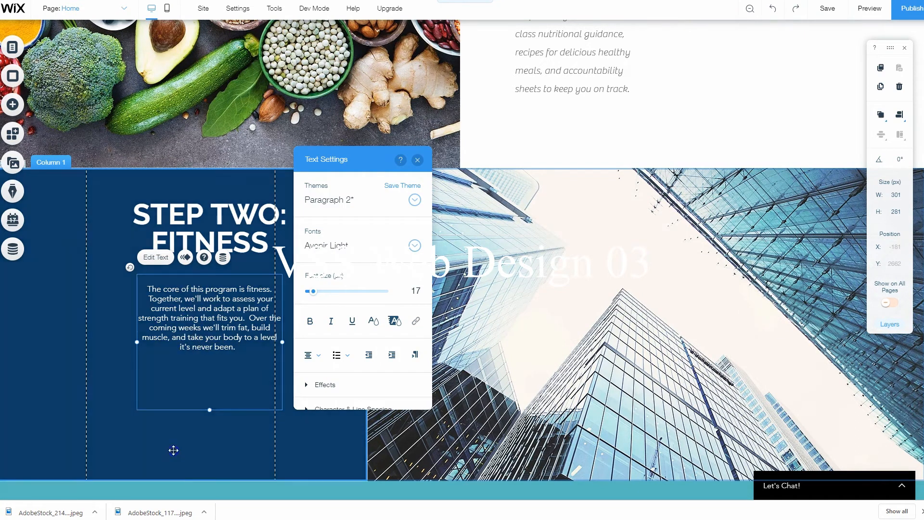
{"action": "left_click", "coordinate": [173, 450]}
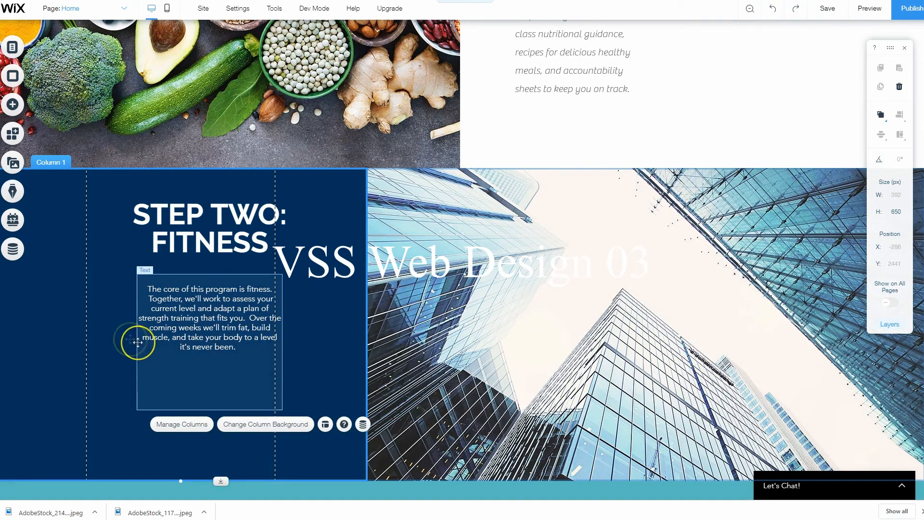
{"action": "left_click", "coordinate": [123, 335]}
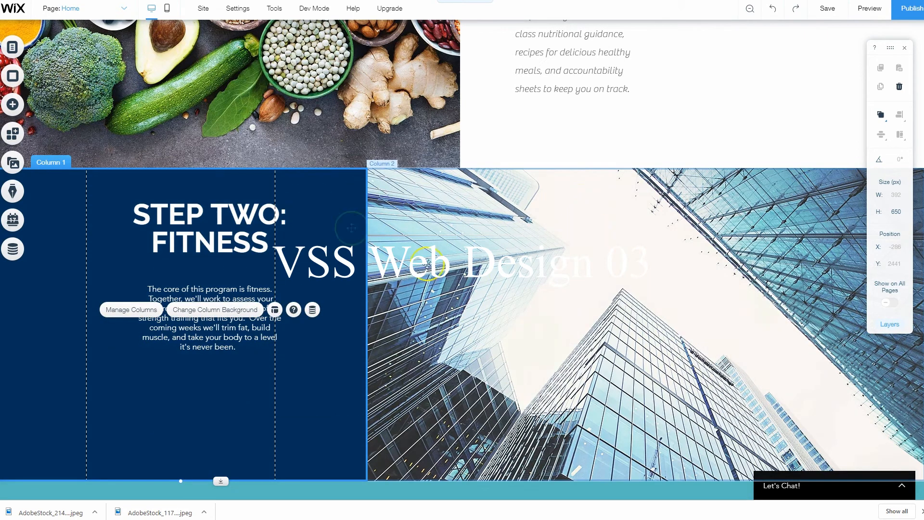
Replace the skyscraper background of the column beside "STEP TWO: FITNESS" with the site file AdobeStock_117091198.jpeg
{"action": "left_click", "coordinate": [426, 262]}
{"action": "left_click", "coordinate": [530, 246]}
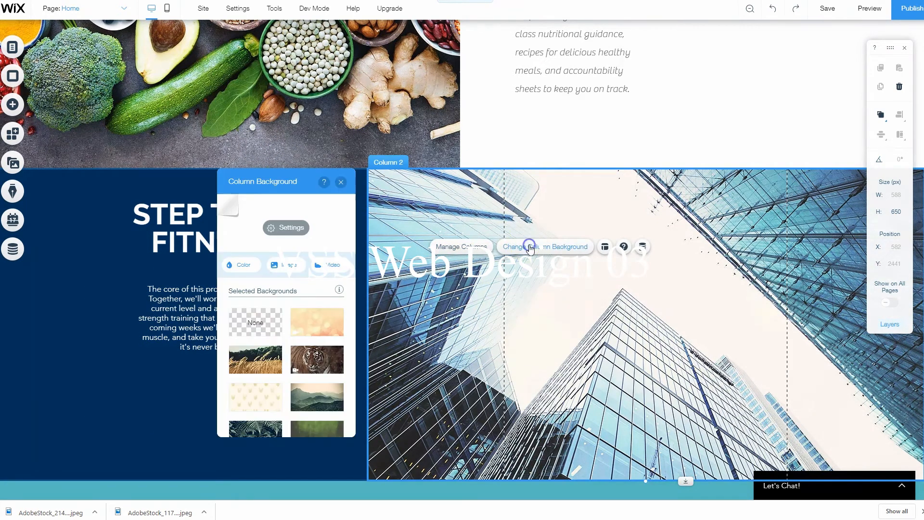
{"action": "left_click", "coordinate": [283, 233]}
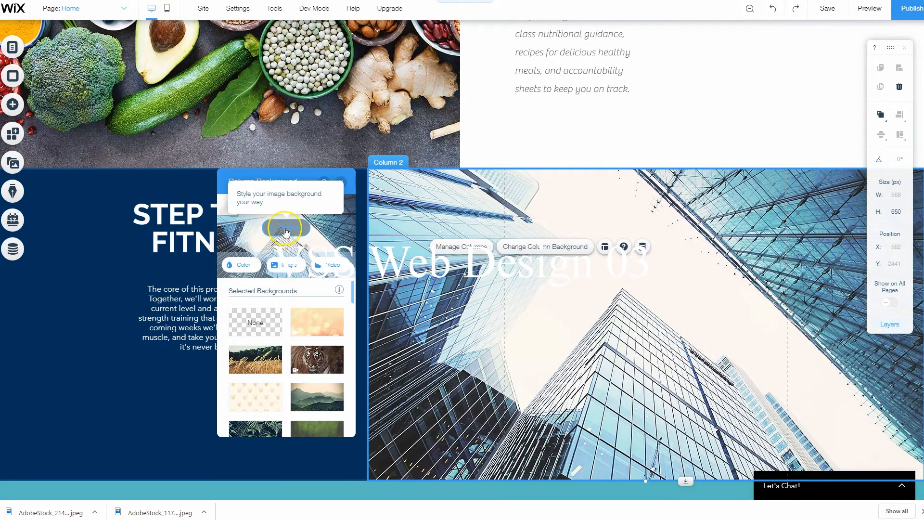
{"action": "left_click", "coordinate": [285, 233]}
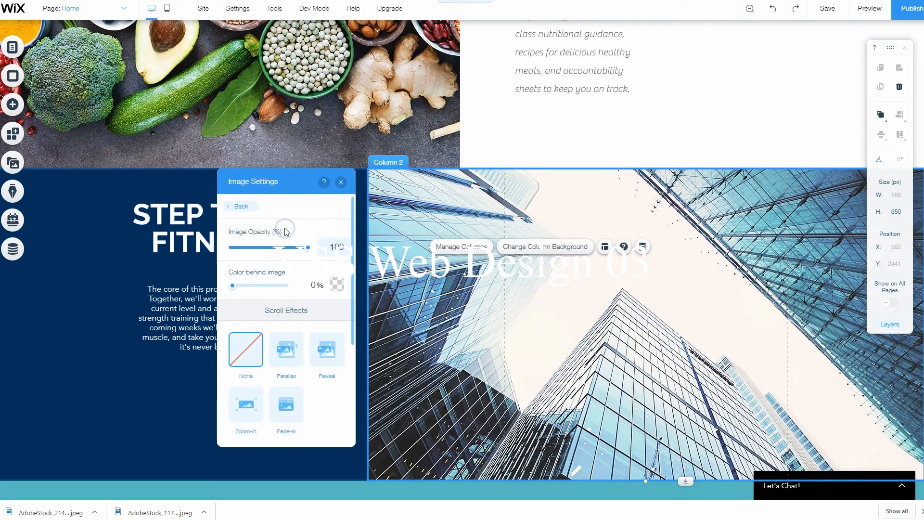
{"action": "left_click", "coordinate": [236, 206]}
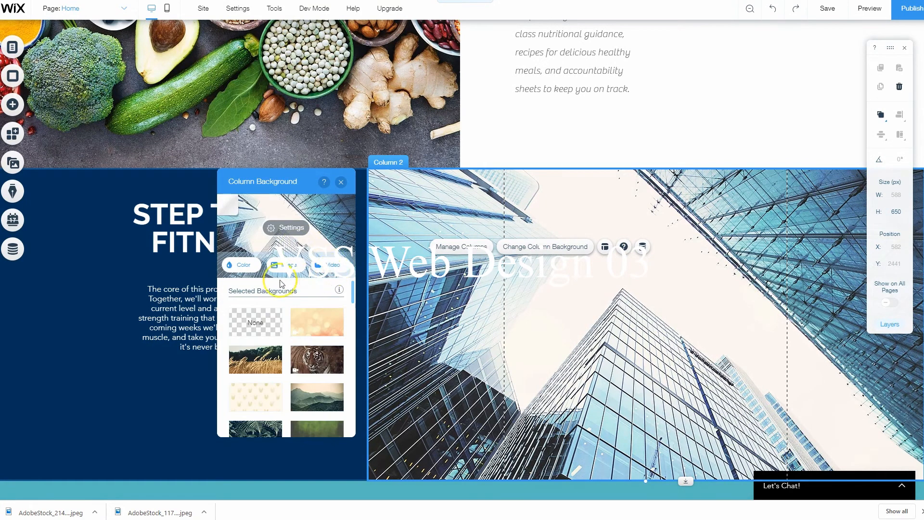
{"action": "left_click", "coordinate": [283, 266]}
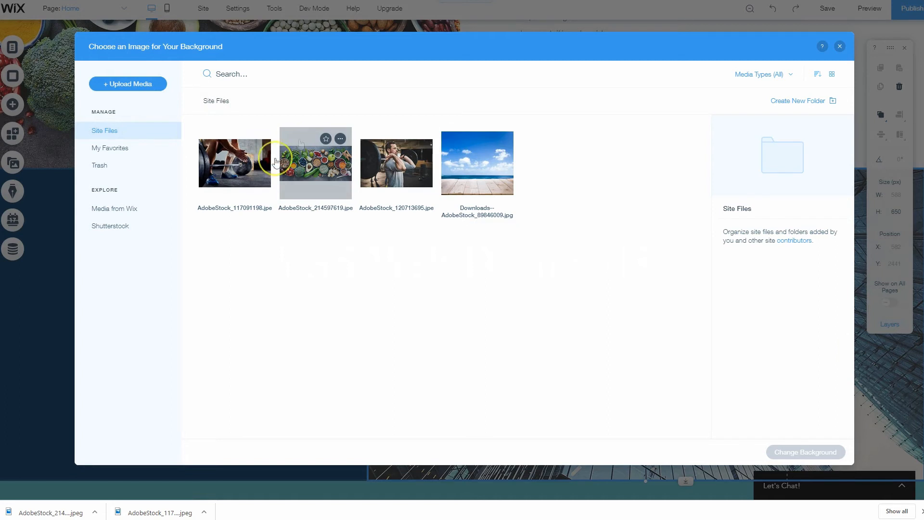
{"action": "left_click", "coordinate": [235, 159]}
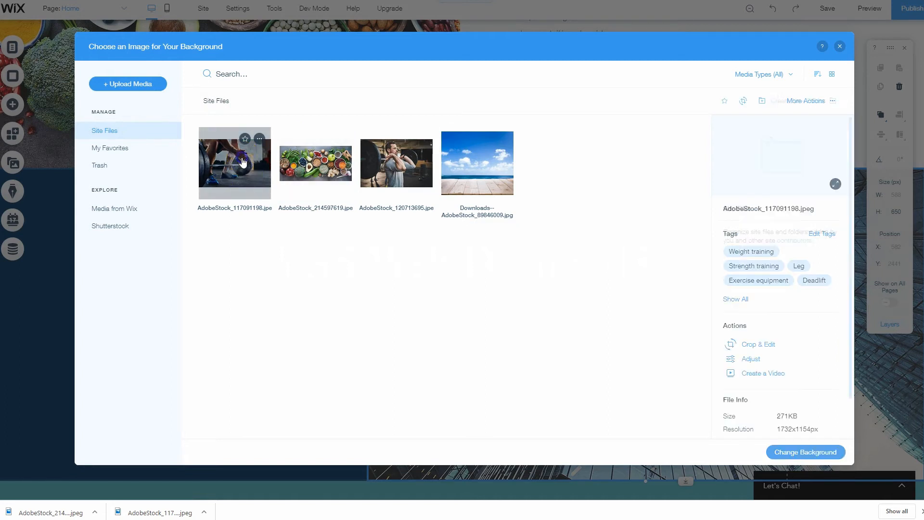
{"action": "left_click", "coordinate": [819, 452]}
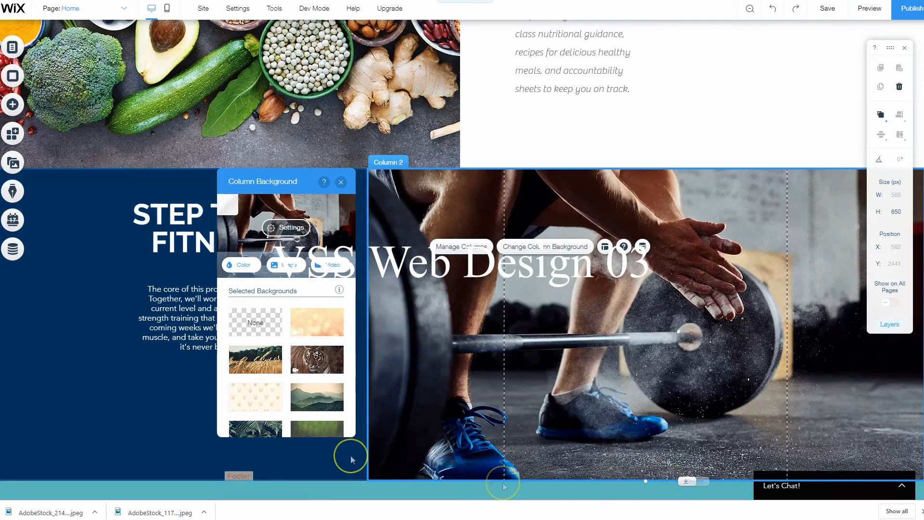
{"action": "left_click", "coordinate": [274, 479]}
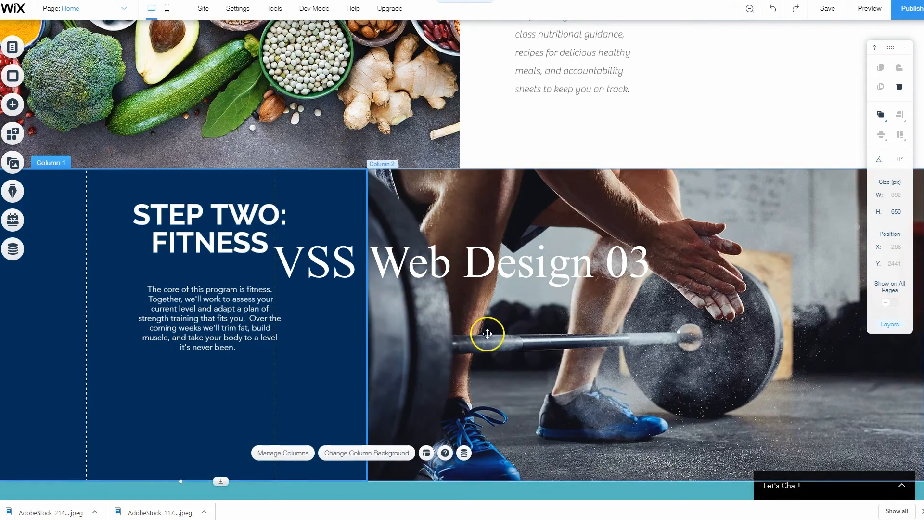
Review the edited Home page in the editor, from the hero banner through the About Me, nutrition and fitness strips to the contact footer
{"action": "scroll", "coordinate": [490, 368], "scroll_direction": "up", "scroll_amount": 3}
{"action": "scroll", "coordinate": [490, 373], "scroll_direction": "down", "scroll_amount": 4}
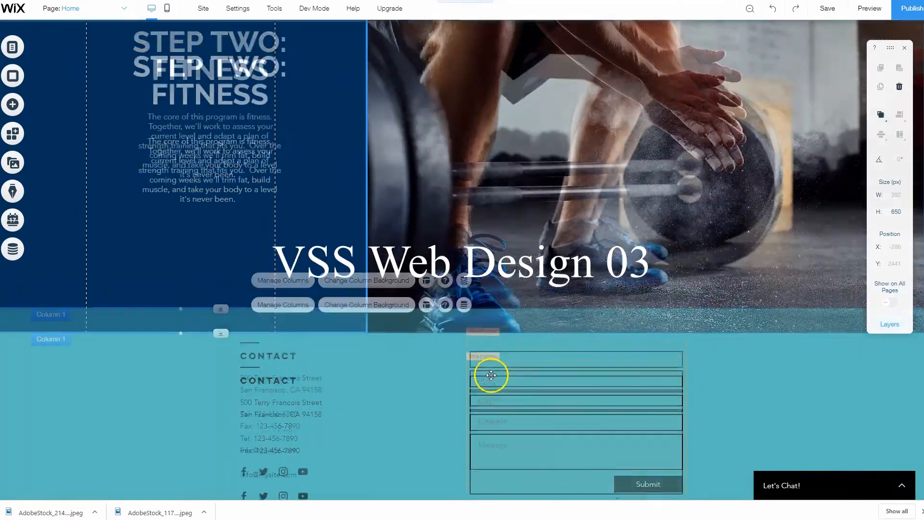
{"action": "scroll", "coordinate": [490, 376], "scroll_direction": "up", "scroll_amount": 17}
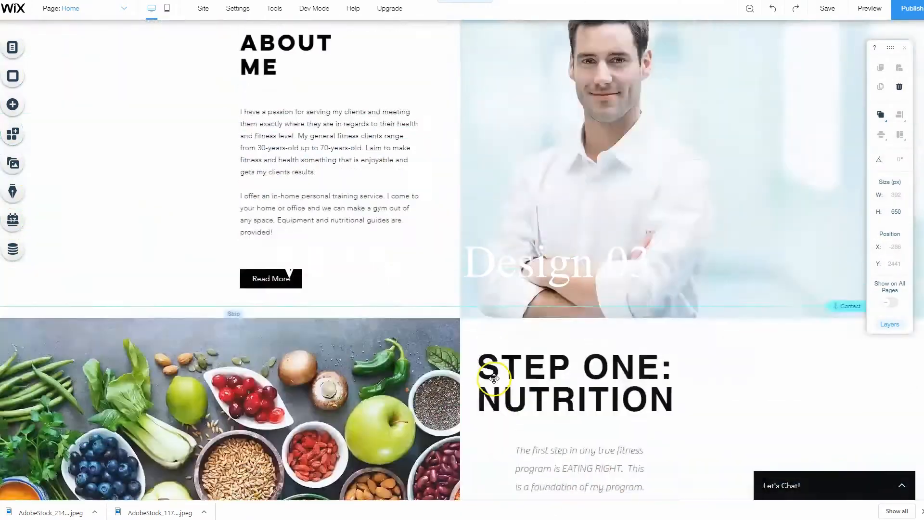
{"action": "scroll", "coordinate": [498, 380], "scroll_direction": "up", "scroll_amount": 5}
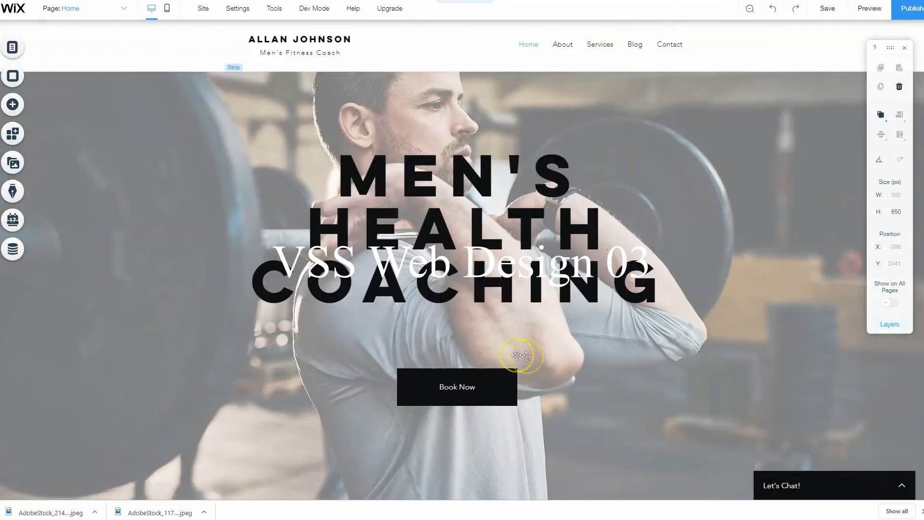
{"action": "scroll", "coordinate": [664, 378], "scroll_direction": "down", "scroll_amount": 20}
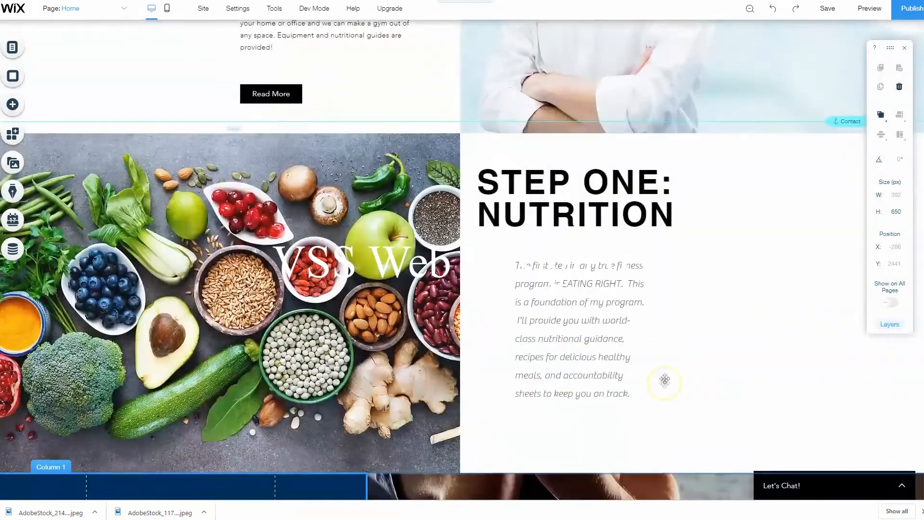
{"action": "scroll", "coordinate": [660, 391], "scroll_direction": "down", "scroll_amount": 6}
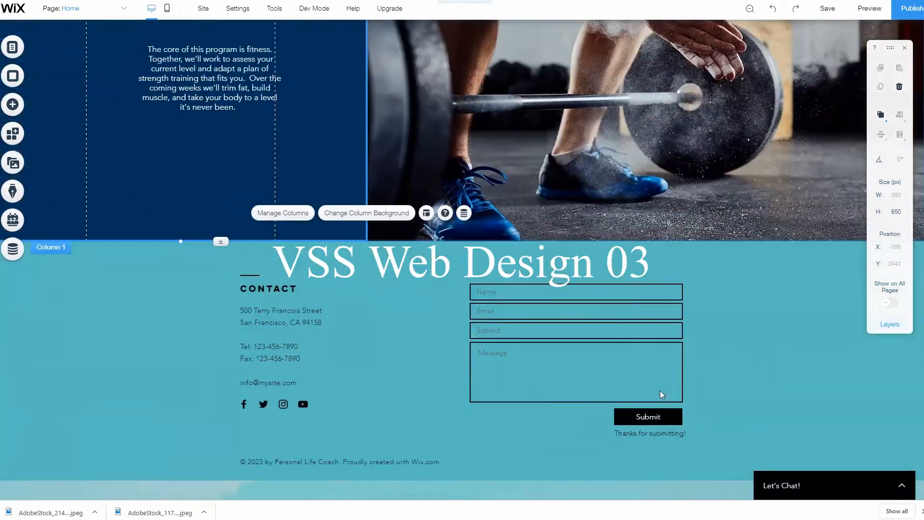
{"action": "scroll", "coordinate": [660, 391], "scroll_direction": "up", "scroll_amount": 5}
{"action": "scroll", "coordinate": [660, 416], "scroll_direction": "up", "scroll_amount": 15}
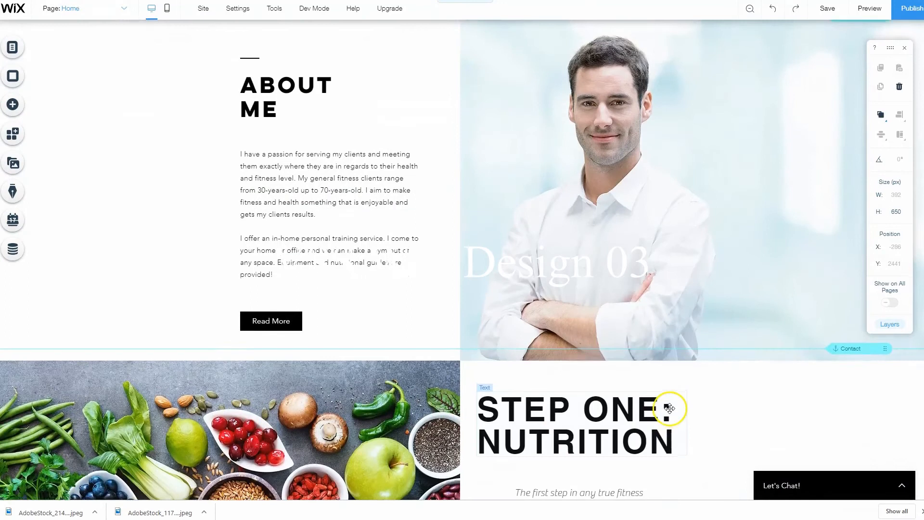
{"action": "scroll", "coordinate": [669, 408], "scroll_direction": "up", "scroll_amount": 3}
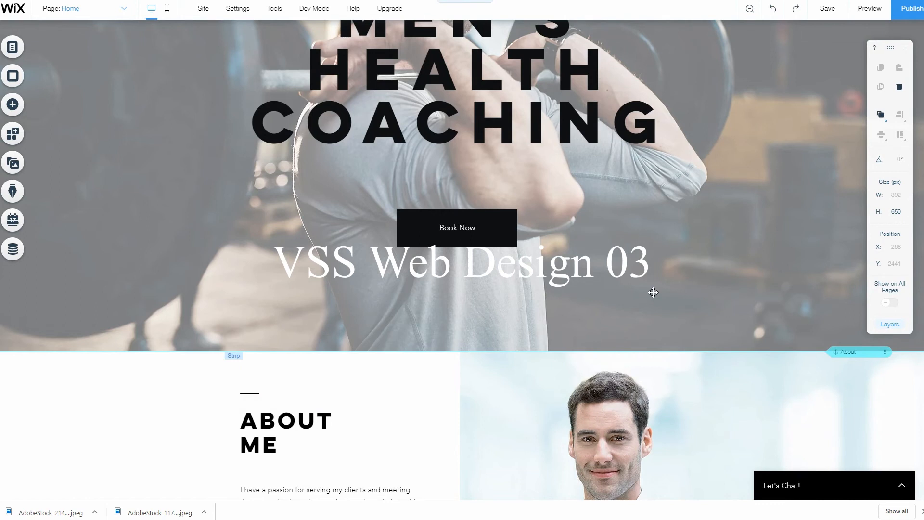
{"action": "scroll", "coordinate": [653, 292], "scroll_direction": "up", "scroll_amount": 3}
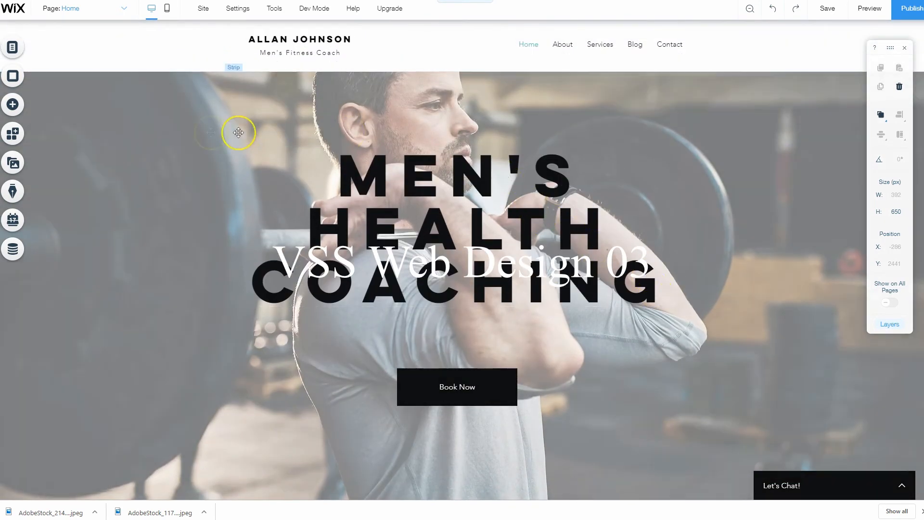
{"action": "scroll", "coordinate": [662, 398], "scroll_direction": "down", "scroll_amount": 8}
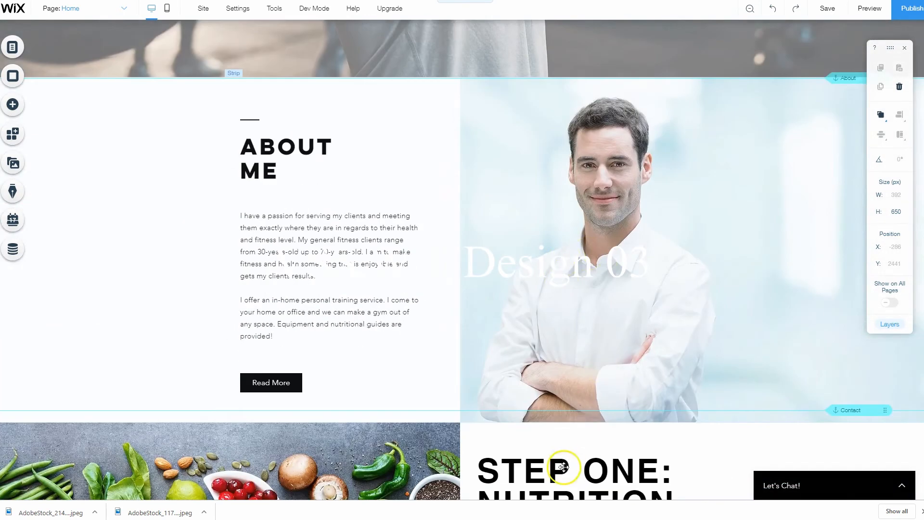
{"action": "scroll", "coordinate": [556, 382], "scroll_direction": "down", "scroll_amount": 4}
{"action": "scroll", "coordinate": [375, 406], "scroll_direction": "up", "scroll_amount": 10}
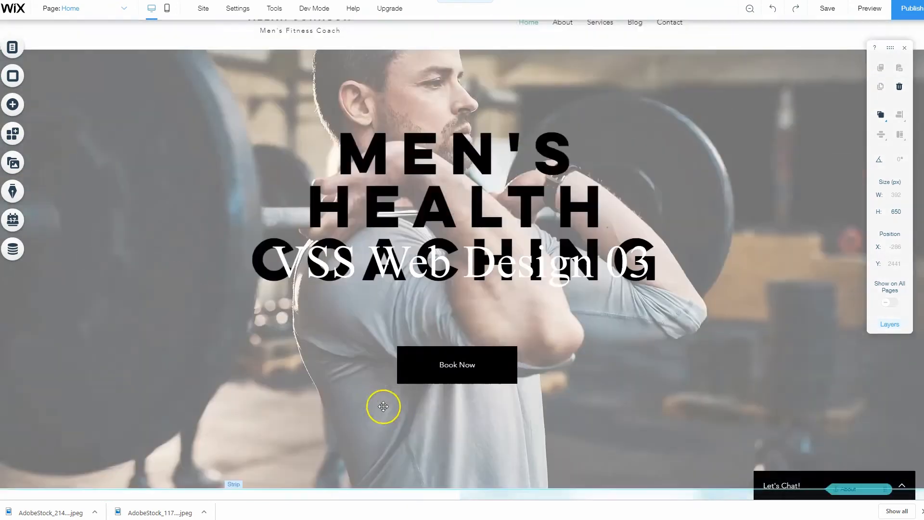
{"action": "scroll", "coordinate": [486, 359], "scroll_direction": "down", "scroll_amount": 5}
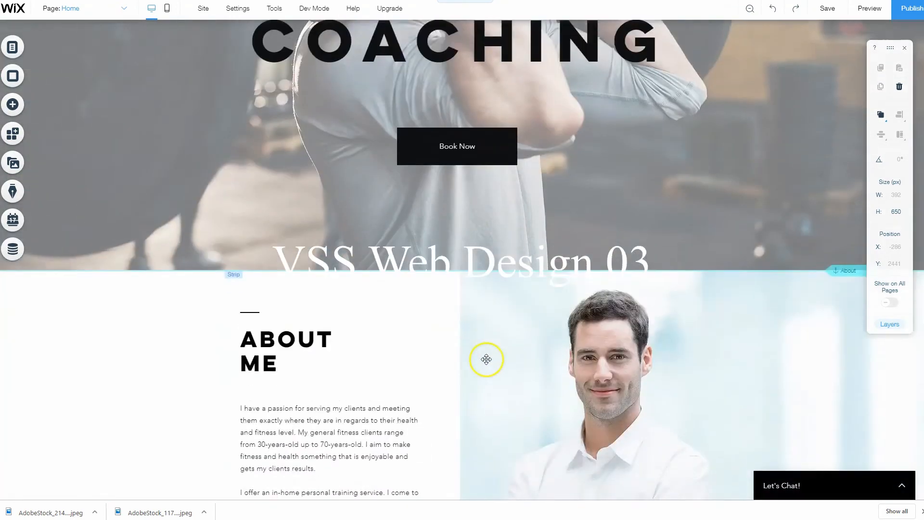
{"action": "scroll", "coordinate": [486, 359], "scroll_direction": "down", "scroll_amount": 4}
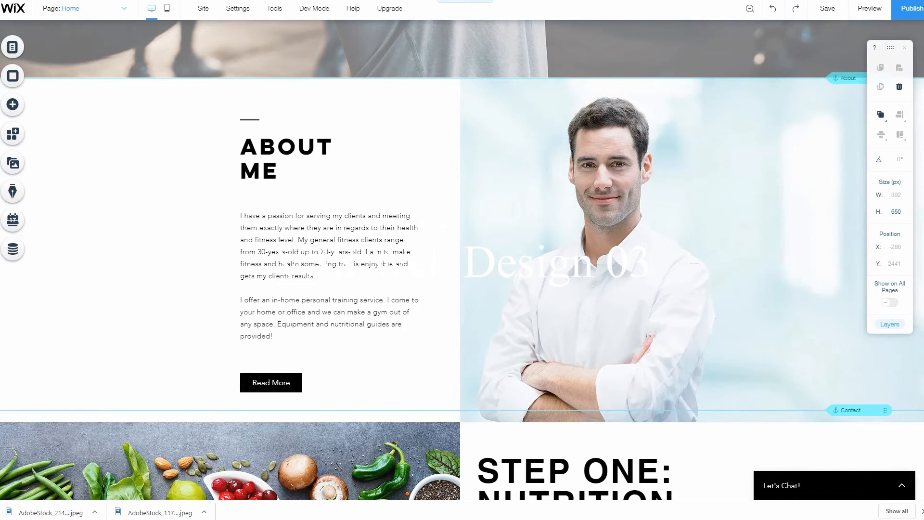
{"action": "scroll", "coordinate": [406, 328], "scroll_direction": "up", "scroll_amount": 2}
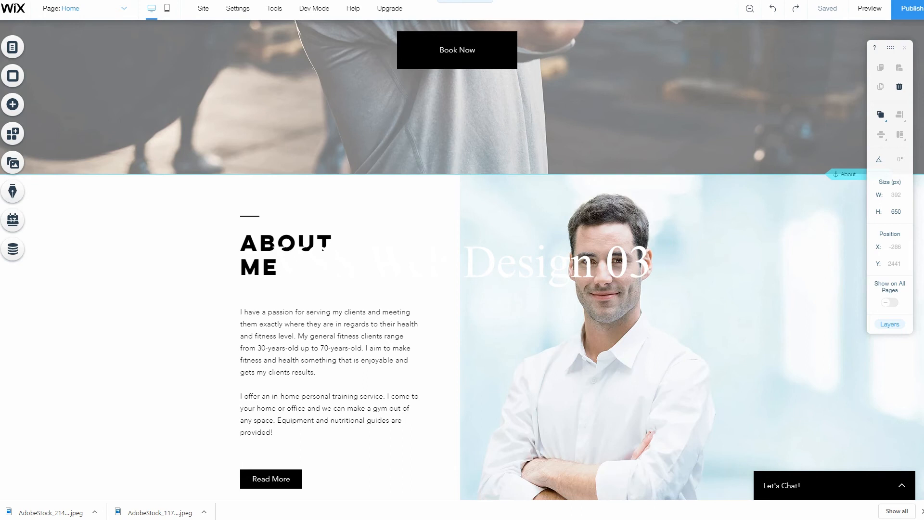
{"action": "left_click", "coordinate": [920, 511]}
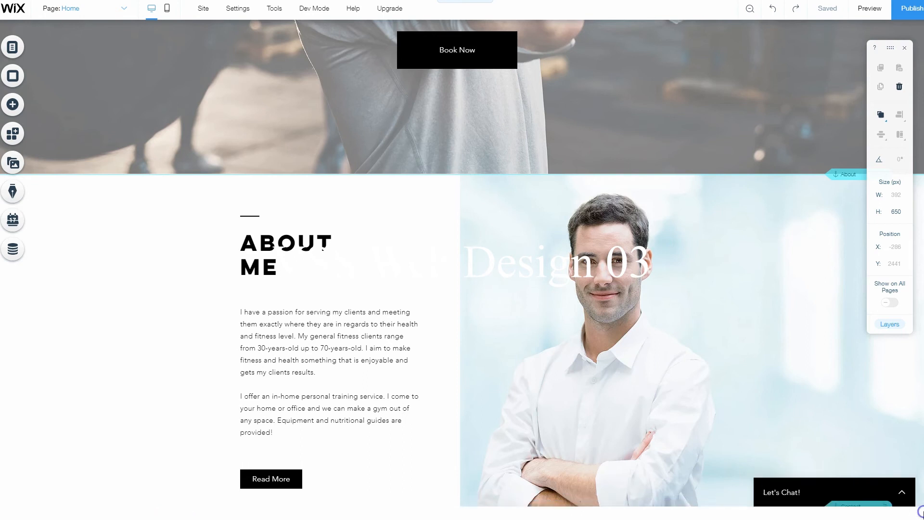
{"action": "scroll", "coordinate": [522, 337], "scroll_direction": "down", "scroll_amount": 2}
{"action": "scroll", "coordinate": [520, 341], "scroll_direction": "up", "scroll_amount": 8}
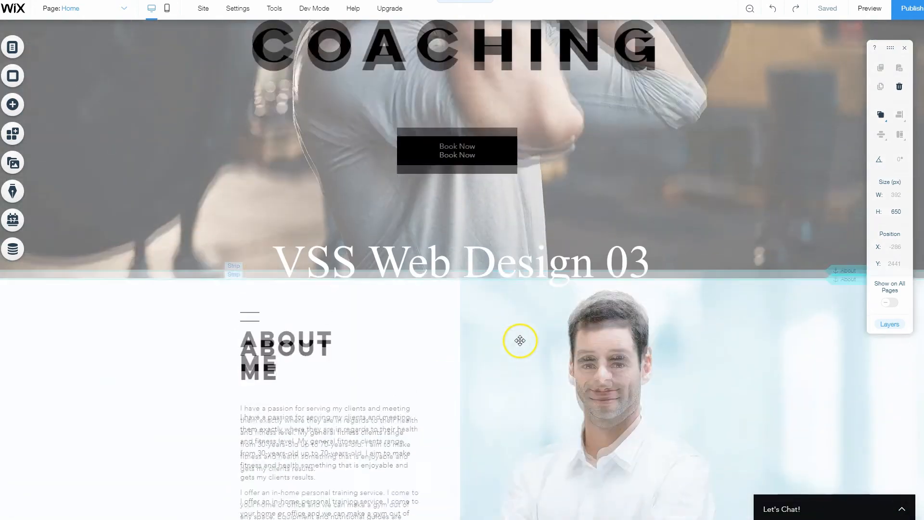
{"action": "scroll", "coordinate": [523, 341], "scroll_direction": "down", "scroll_amount": 7}
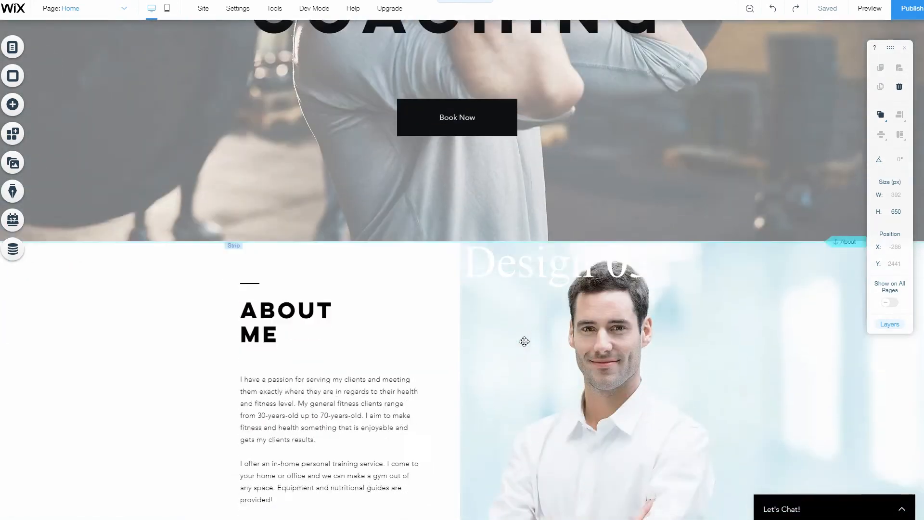
{"action": "scroll", "coordinate": [480, 336], "scroll_direction": "down", "scroll_amount": 4}
{"action": "scroll", "coordinate": [483, 395], "scroll_direction": "down", "scroll_amount": 12}
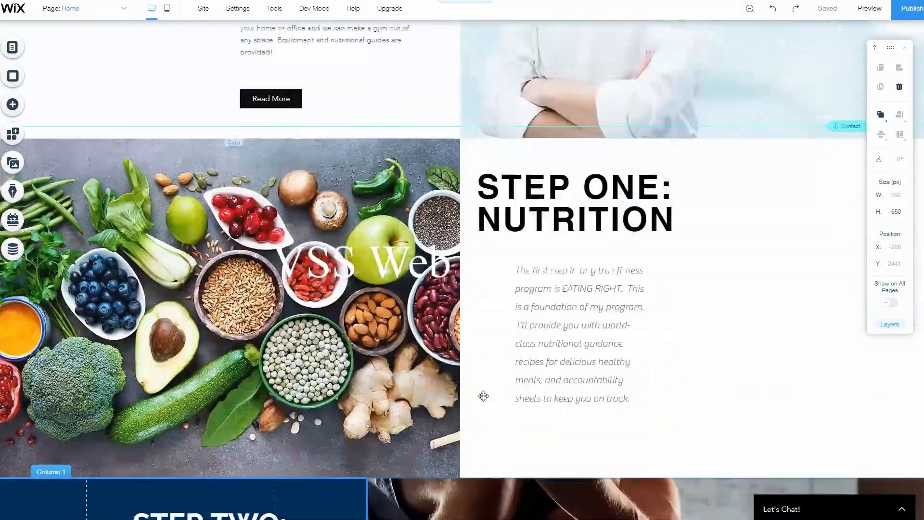
{"action": "scroll", "coordinate": [483, 401], "scroll_direction": "up", "scroll_amount": 12}
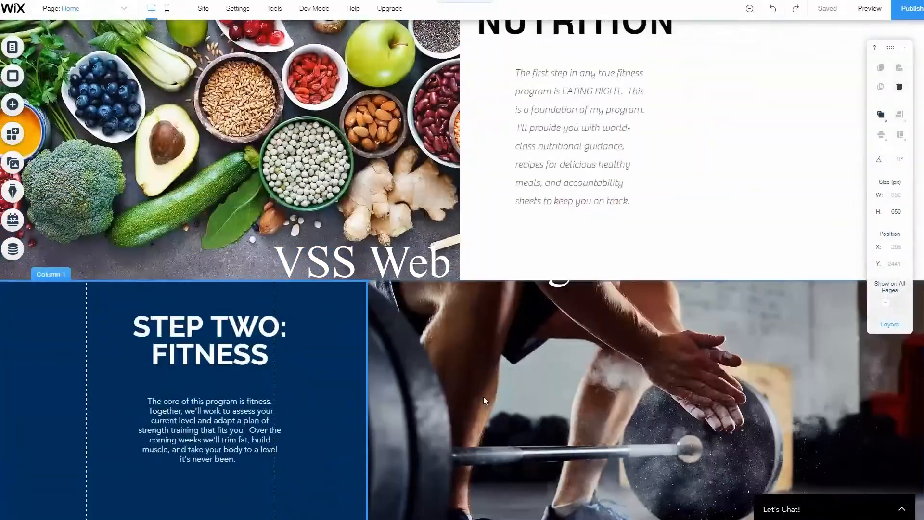
{"action": "scroll", "coordinate": [705, 141], "scroll_direction": "up", "scroll_amount": 3}
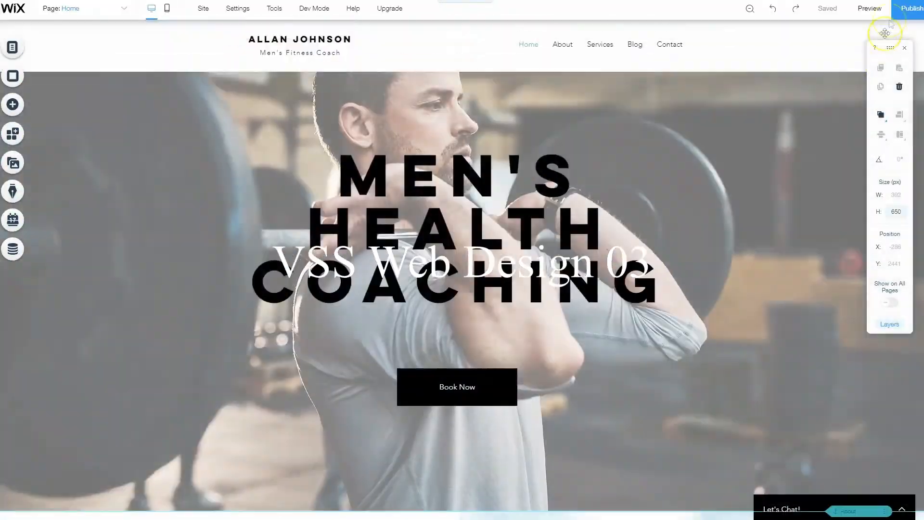
Preview the site and examine the hero banner, About Me section and the Step One and Step Two strips
{"action": "left_click", "coordinate": [877, 9]}
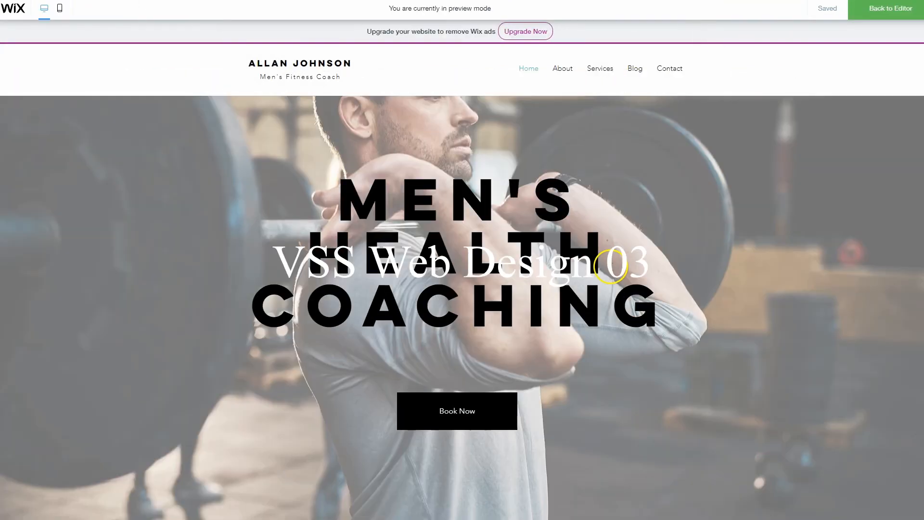
{"action": "scroll", "coordinate": [566, 318], "scroll_direction": "down", "scroll_amount": 3}
{"action": "scroll", "coordinate": [565, 317], "scroll_direction": "down", "scroll_amount": 7}
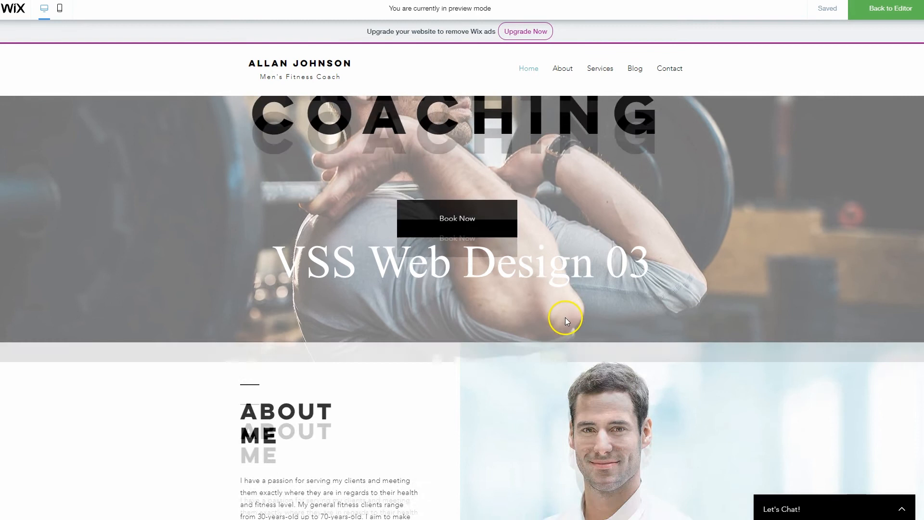
{"action": "scroll", "coordinate": [657, 368], "scroll_direction": "down", "scroll_amount": 15}
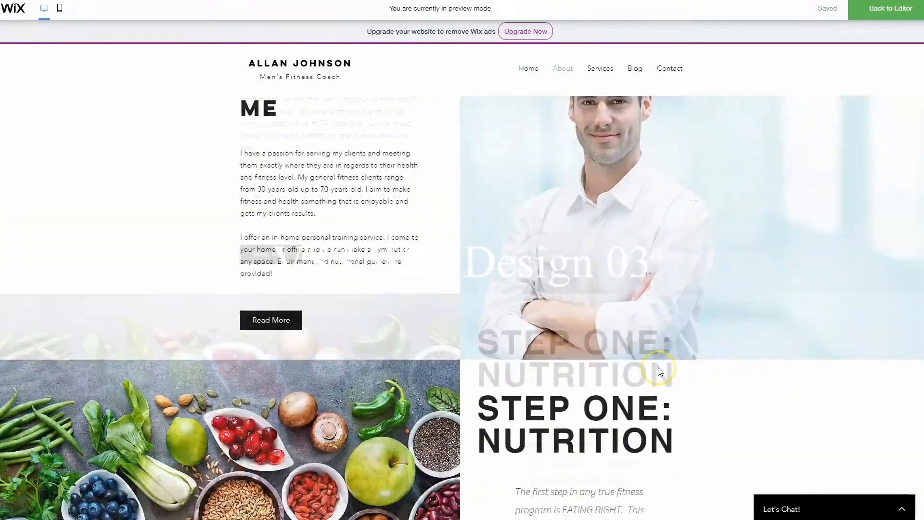
{"action": "scroll", "coordinate": [659, 368], "scroll_direction": "up", "scroll_amount": 15}
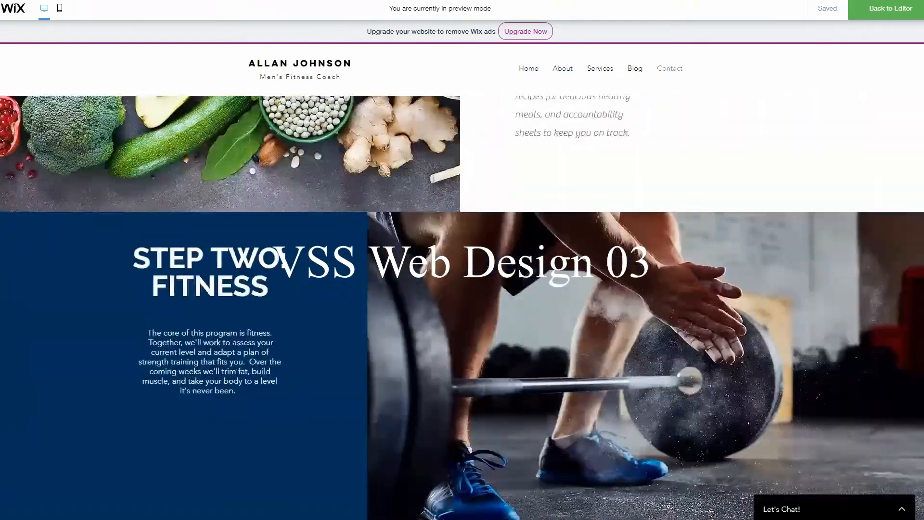
{"action": "scroll", "coordinate": [660, 370], "scroll_direction": "down", "scroll_amount": 10}
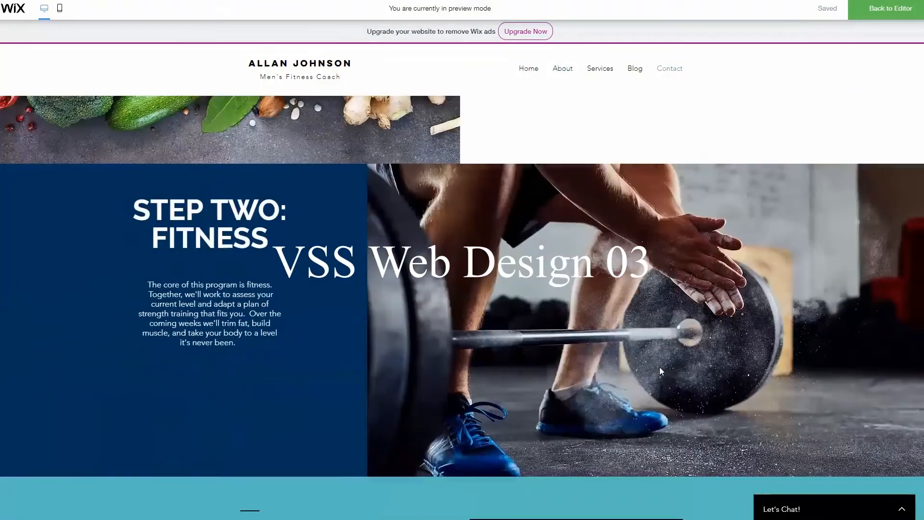
{"action": "scroll", "coordinate": [659, 366], "scroll_direction": "up", "scroll_amount": 15}
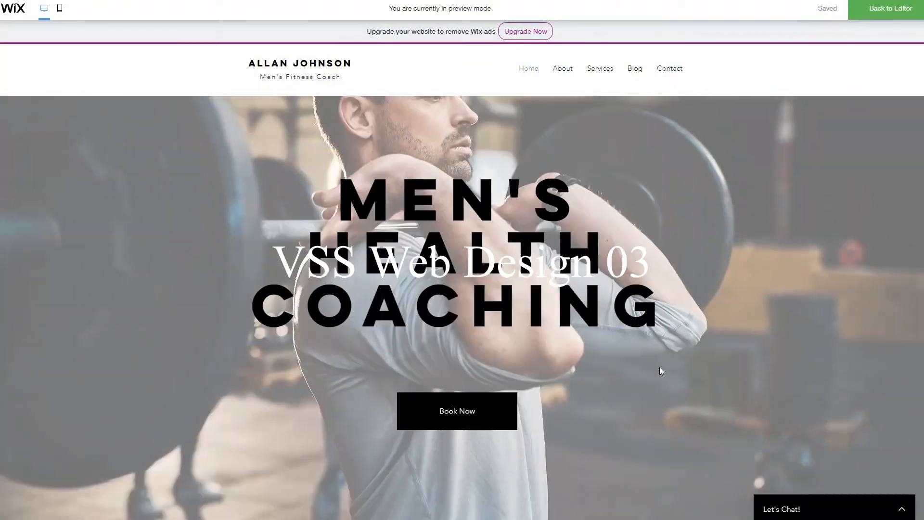
{"action": "scroll", "coordinate": [666, 366], "scroll_direction": "down", "scroll_amount": 10}
{"action": "scroll", "coordinate": [732, 291], "scroll_direction": "down", "scroll_amount": 12}
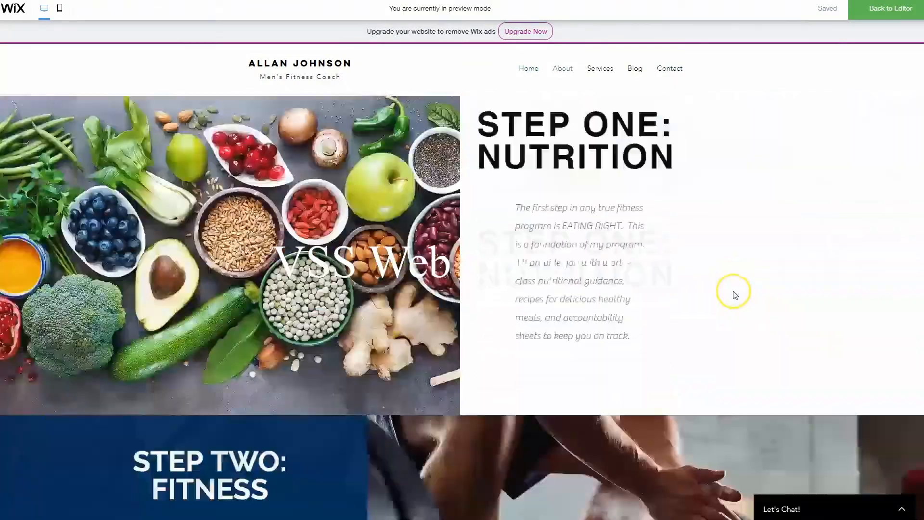
{"action": "scroll", "coordinate": [732, 293], "scroll_direction": "up", "scroll_amount": 6}
{"action": "scroll", "coordinate": [732, 337], "scroll_direction": "up", "scroll_amount": 10}
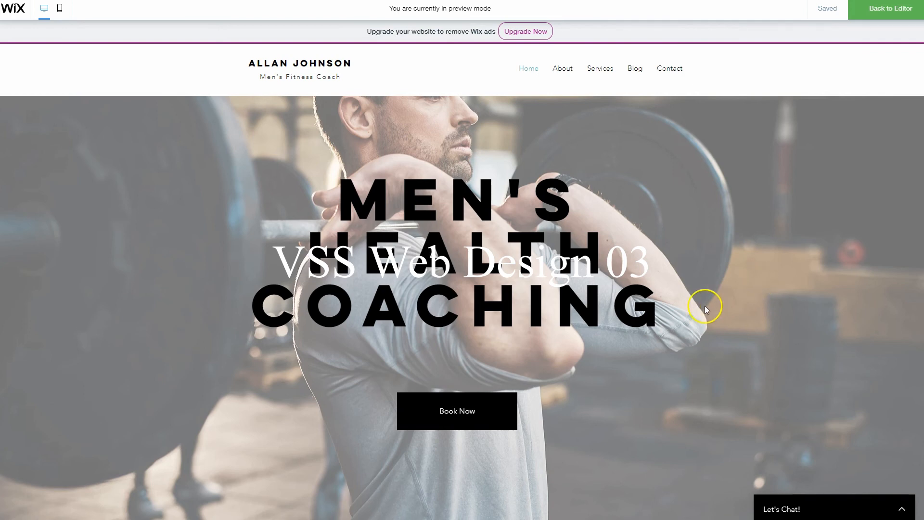
{"action": "scroll", "coordinate": [705, 306], "scroll_direction": "down", "scroll_amount": 5}
{"action": "scroll", "coordinate": [706, 304], "scroll_direction": "up", "scroll_amount": 5}
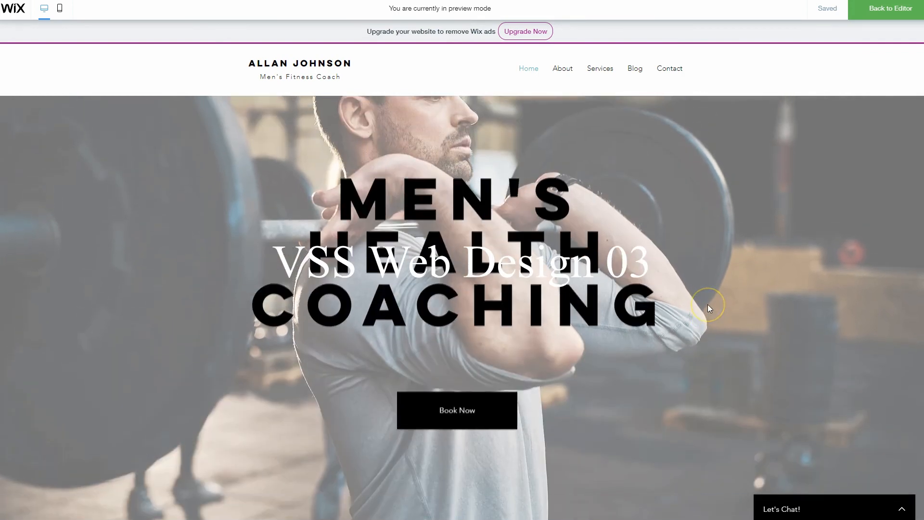
{"action": "scroll", "coordinate": [707, 304], "scroll_direction": "down", "scroll_amount": 8}
{"action": "scroll", "coordinate": [707, 304], "scroll_direction": "down", "scroll_amount": 12}
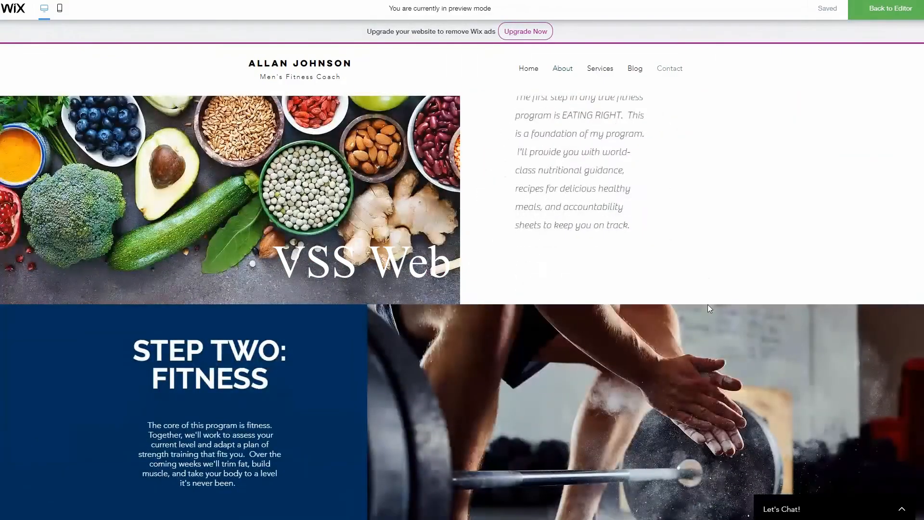
{"action": "scroll", "coordinate": [707, 304], "scroll_direction": "up", "scroll_amount": 10}
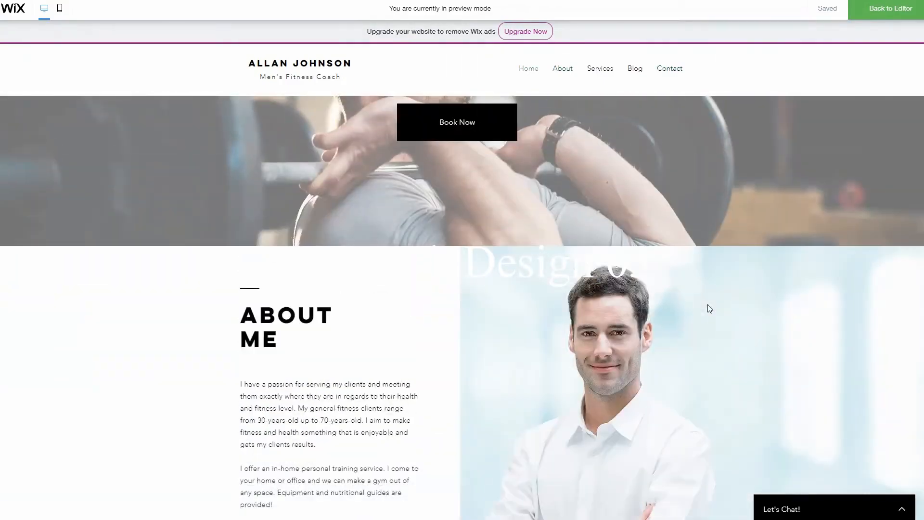
{"action": "scroll", "coordinate": [707, 304], "scroll_direction": "up", "scroll_amount": 6}
{"action": "left_click", "coordinate": [645, 277]}
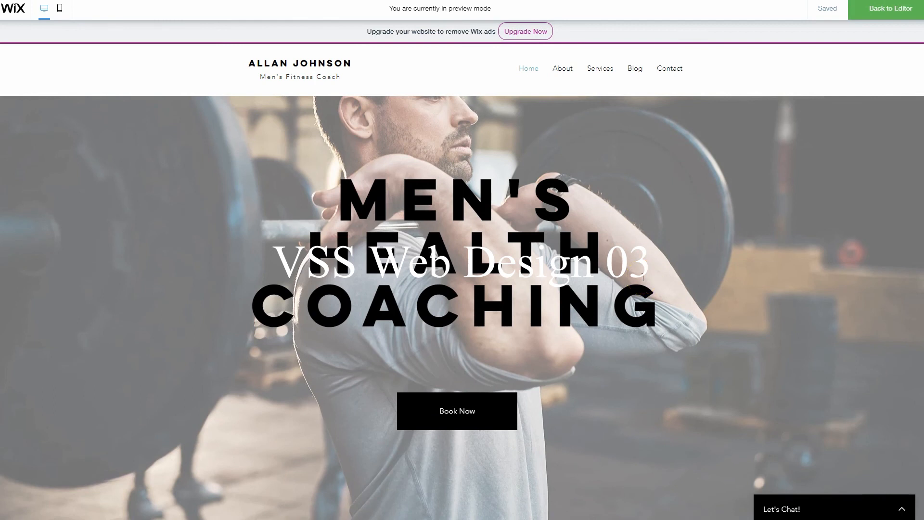